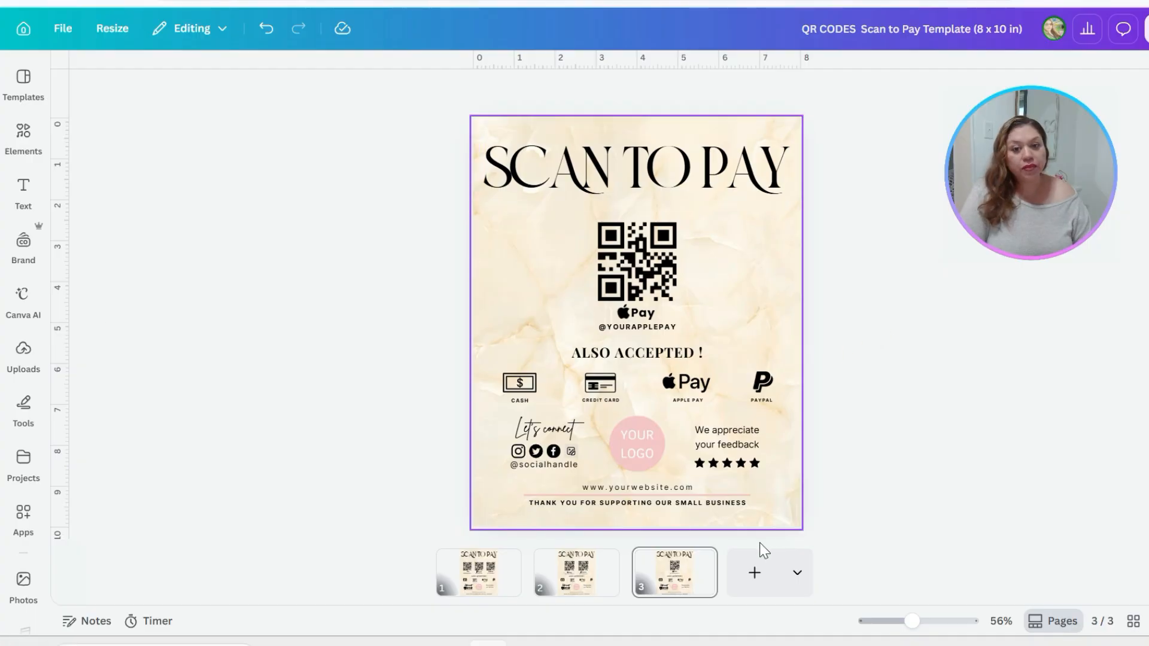
Compare the three Scan to Pay page layouts with three, two and one QR codes
click(585, 593)
click(476, 584)
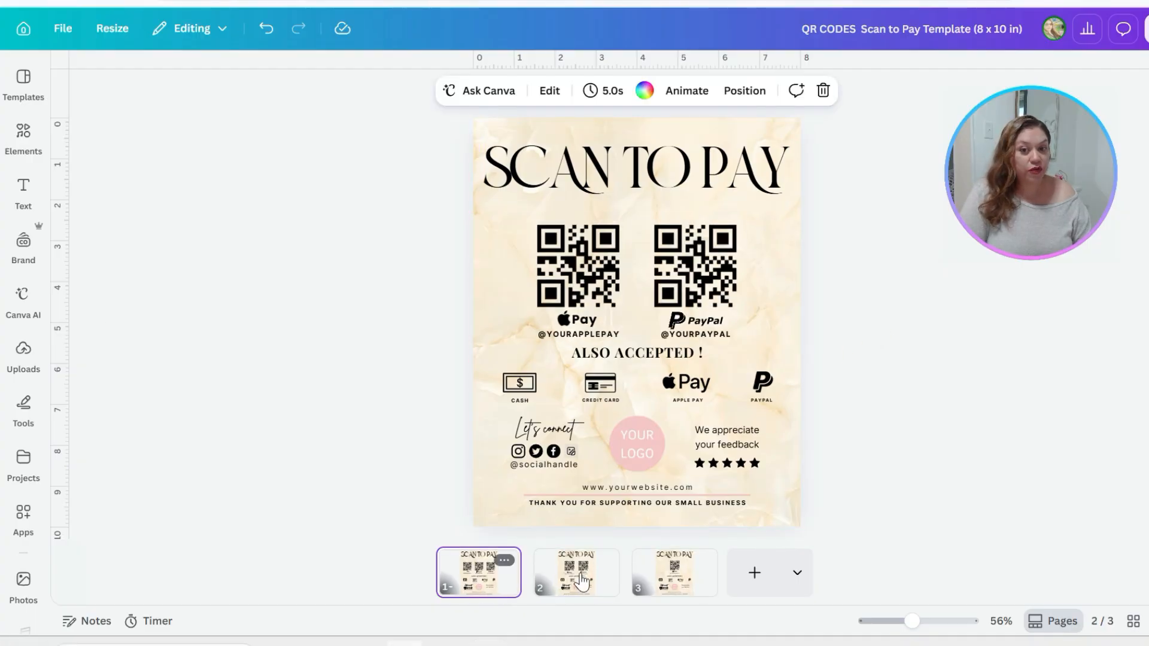
click(576, 582)
click(673, 581)
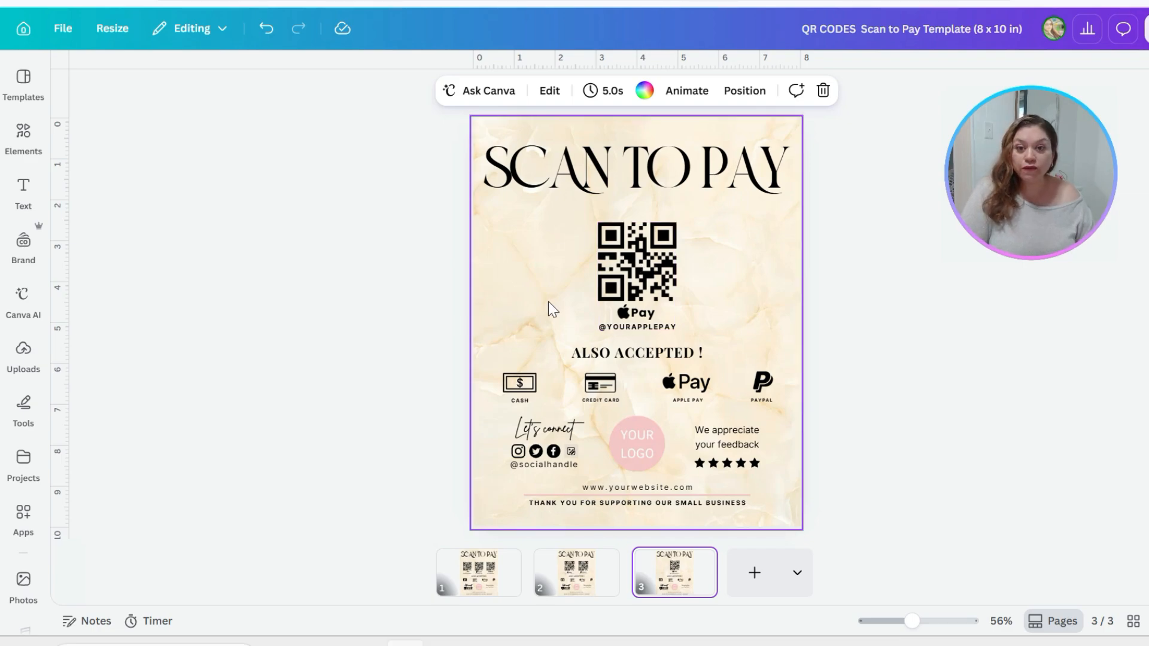
click(569, 593)
click(486, 587)
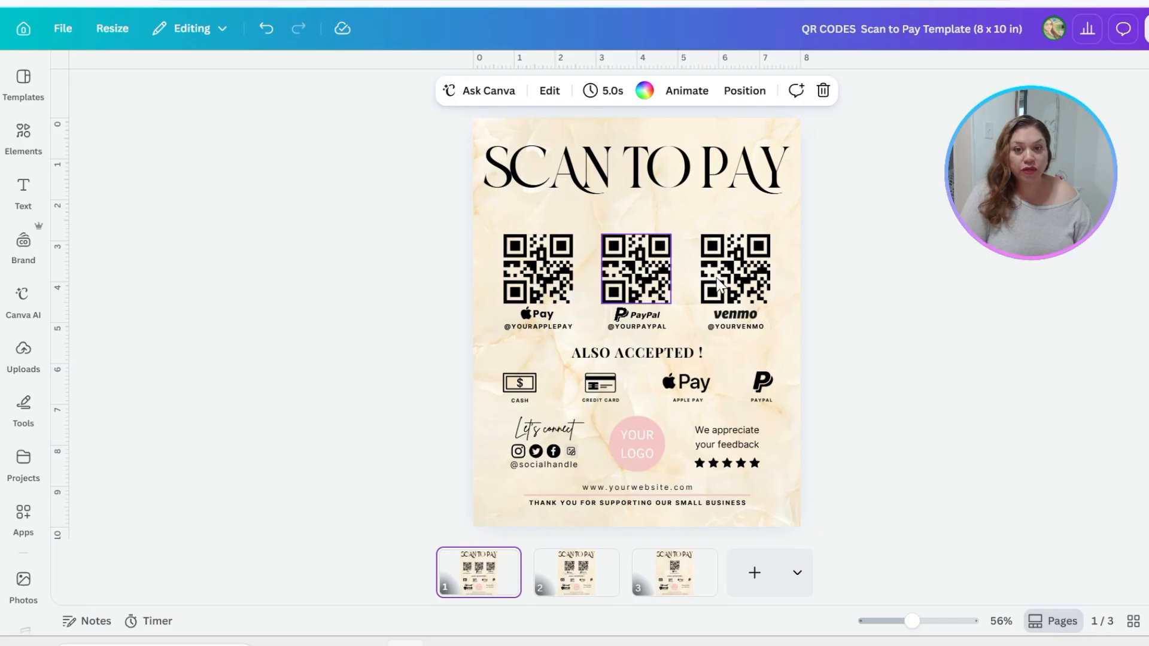
click(581, 572)
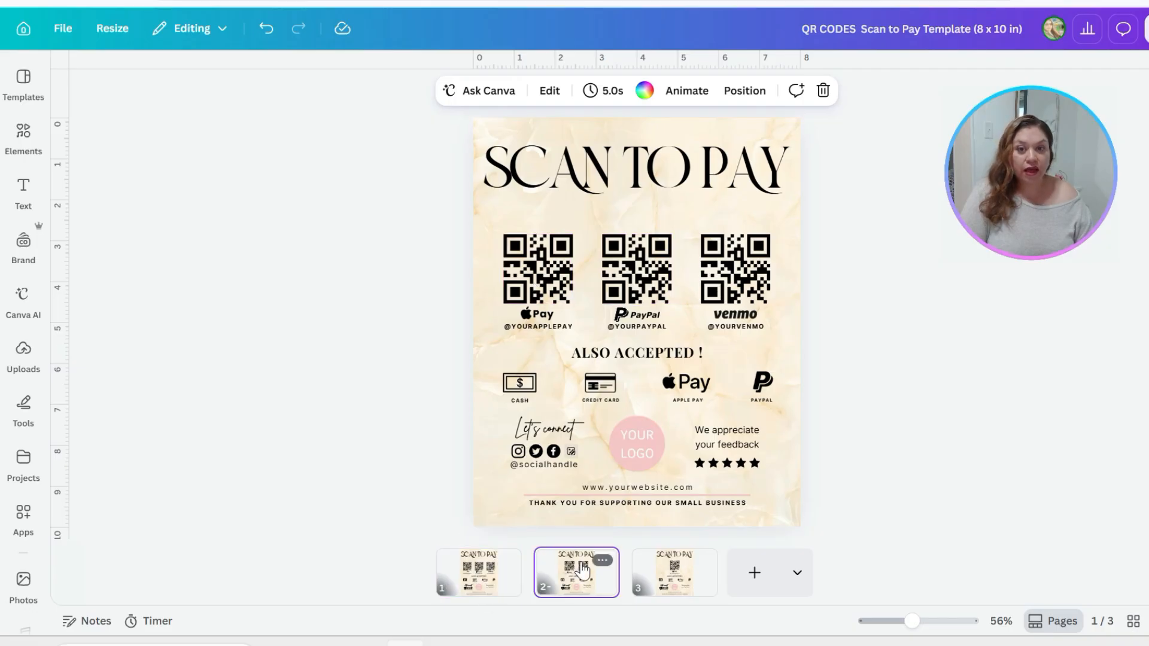
click(663, 573)
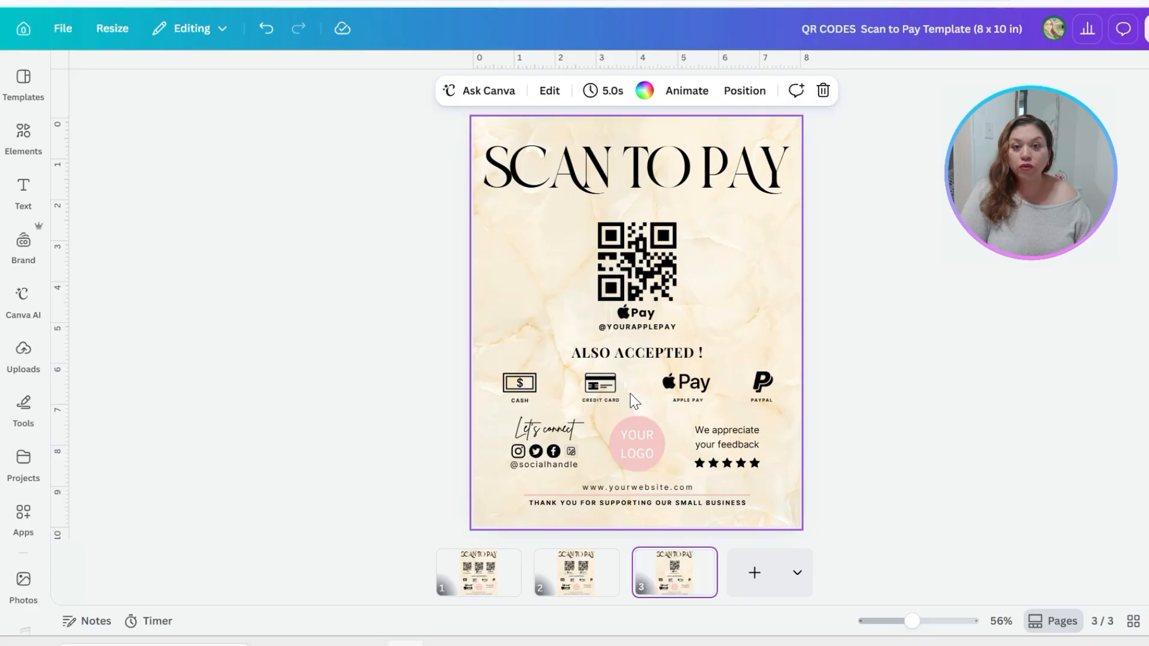
click(480, 577)
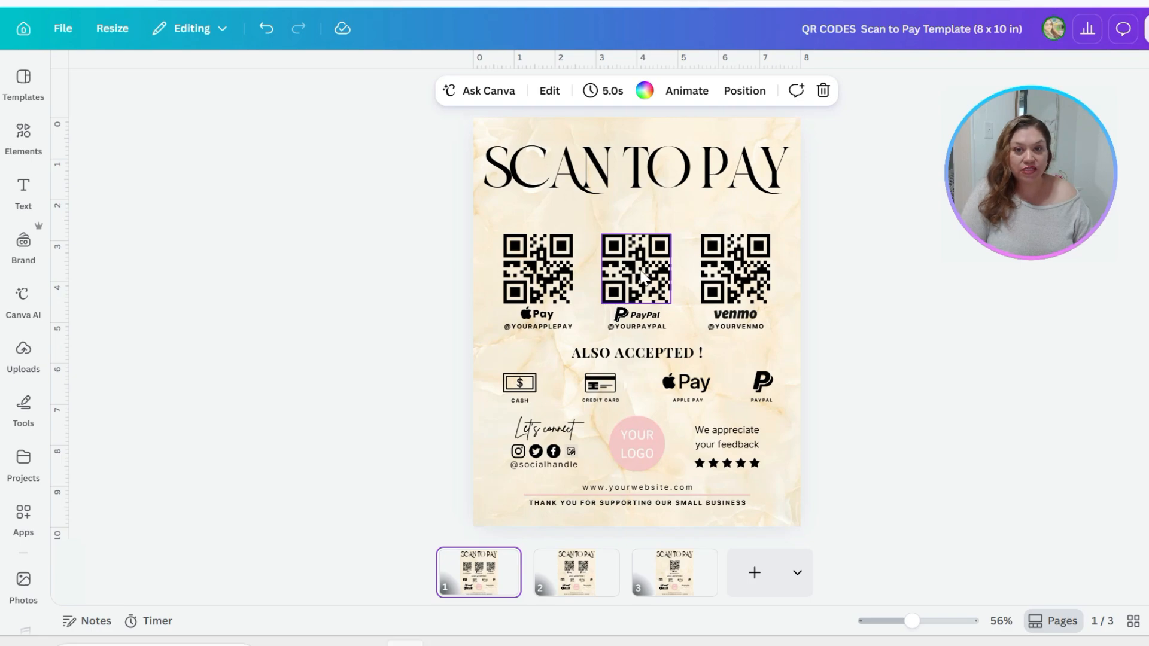
click(576, 571)
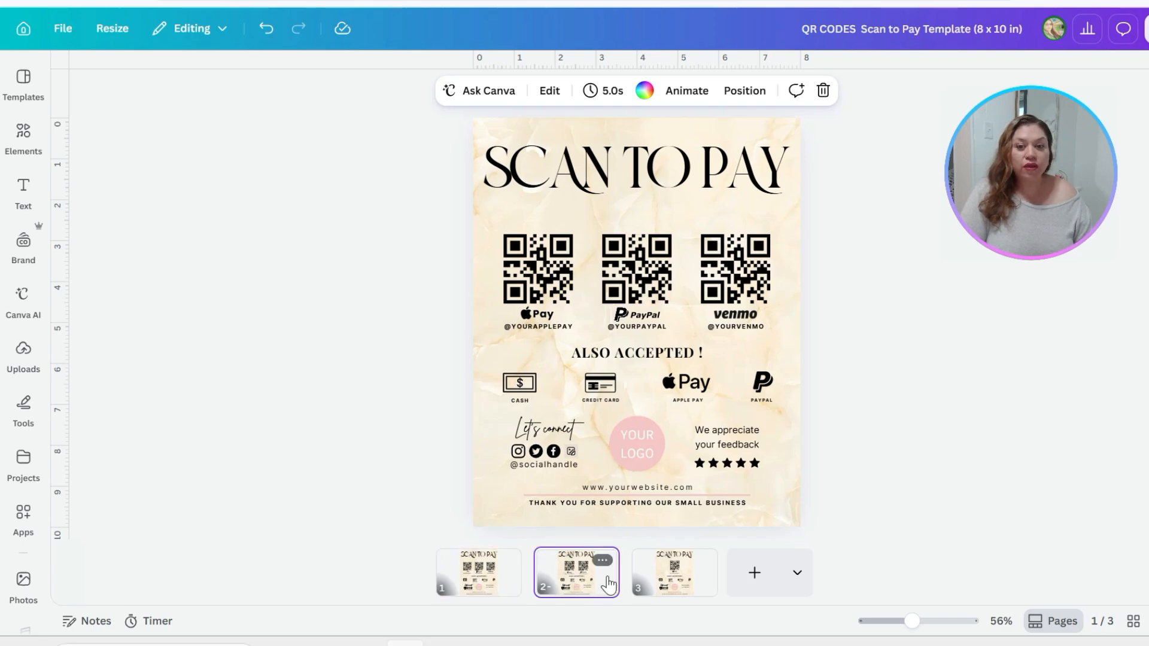
click(670, 578)
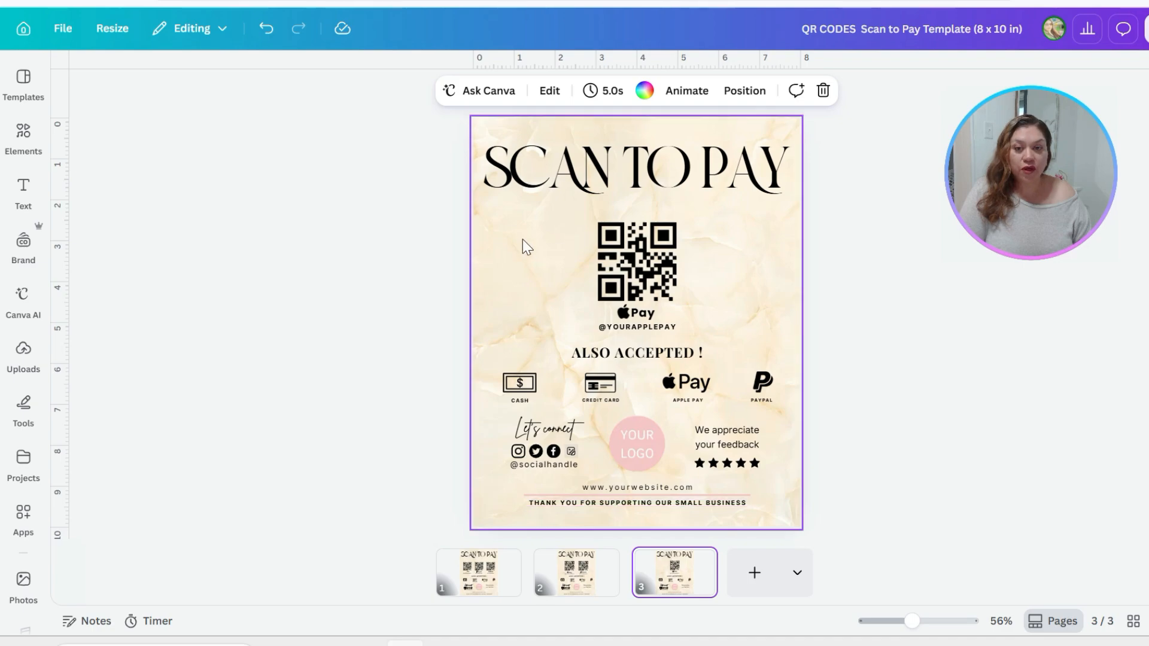
Replace page 3's background with the purple and gold marble photo from the gold and white marble background results
click(517, 271)
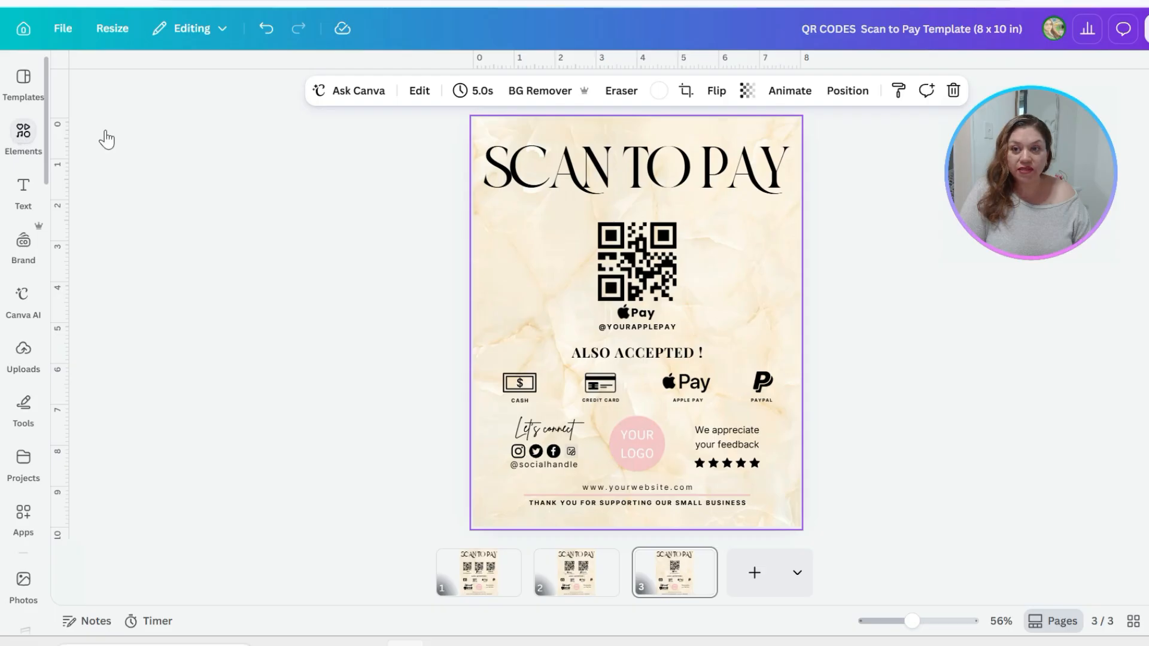
click(24, 131)
triple_click(164, 85)
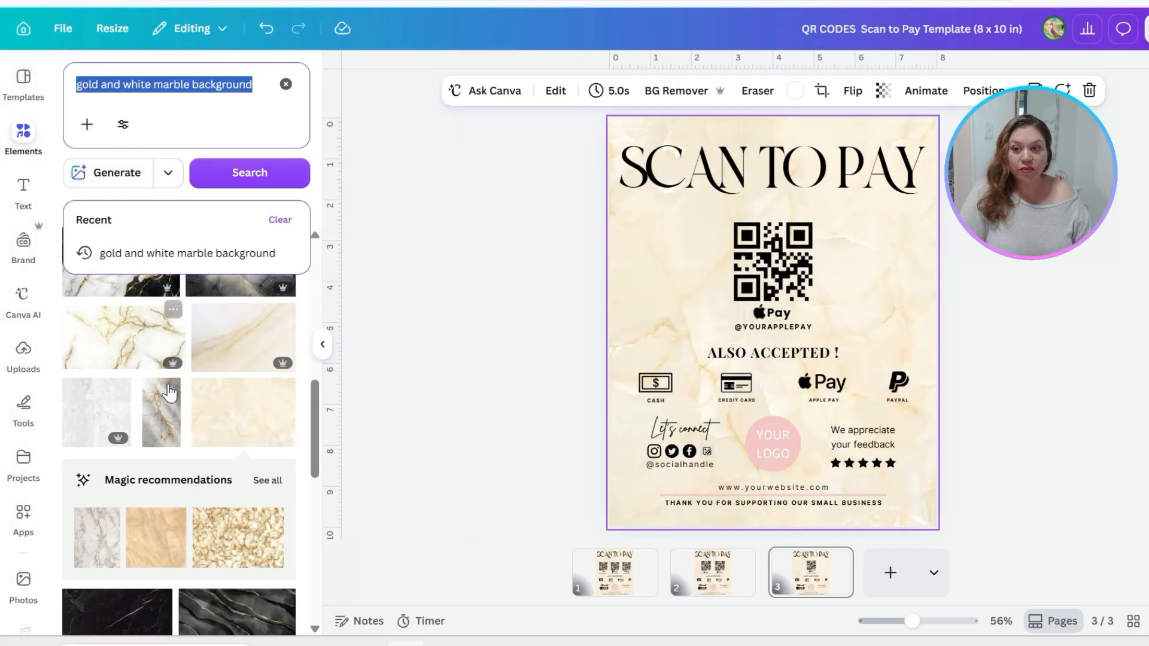
scroll(176, 398, down, 5)
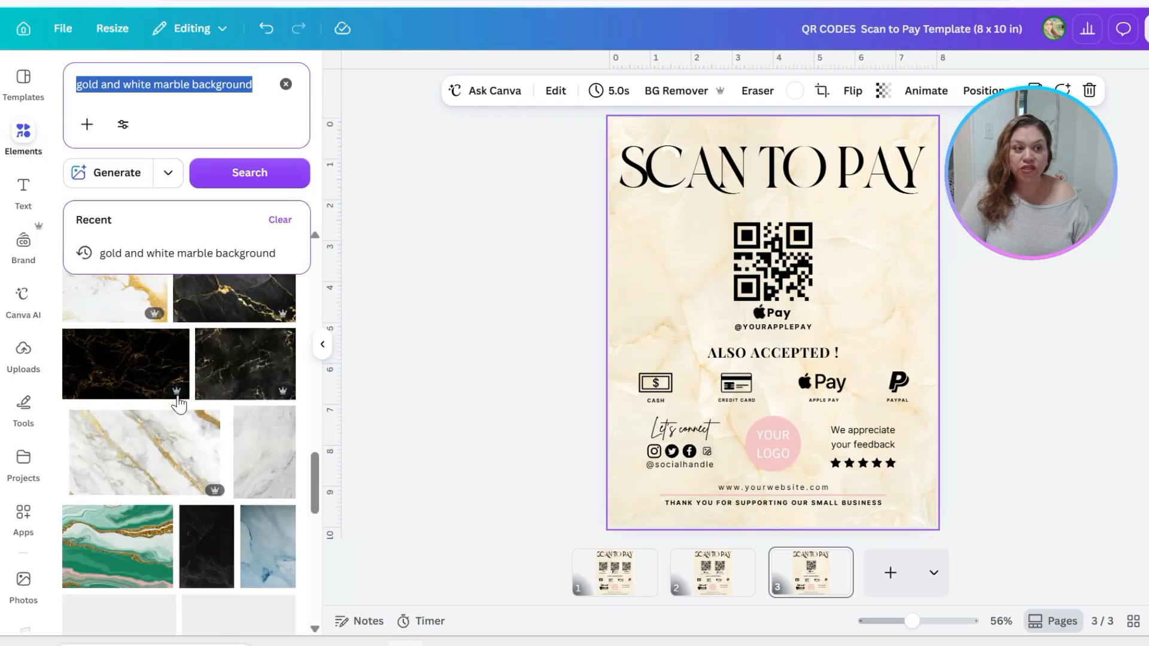
scroll(178, 401, down, 3)
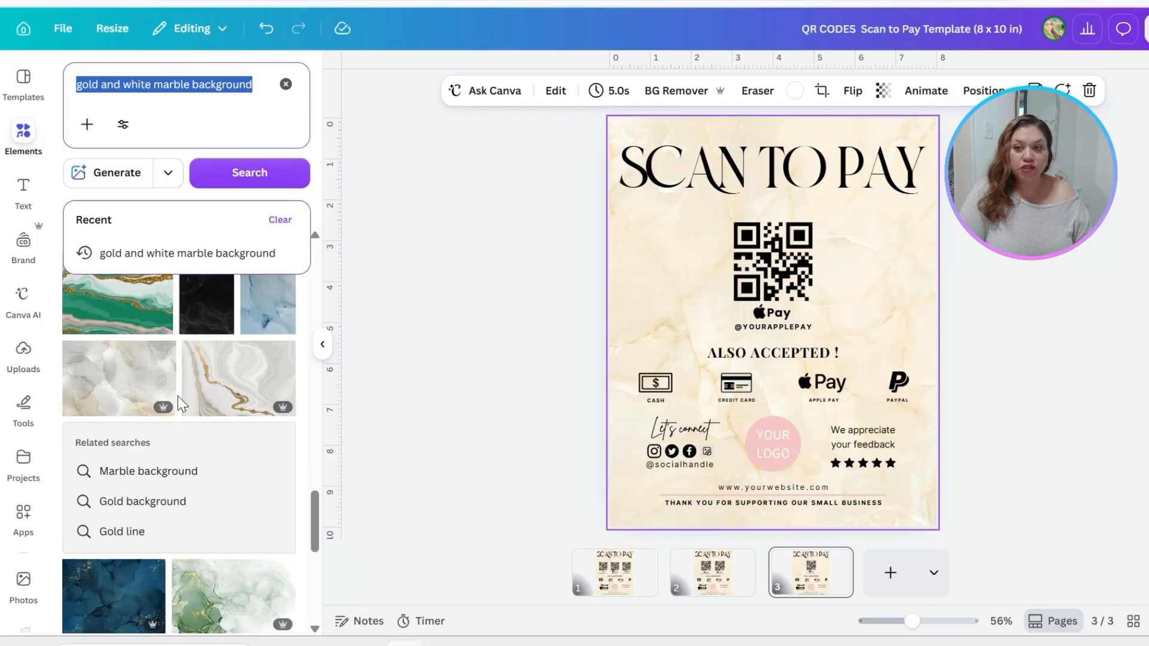
scroll(180, 404, down, 5)
click(233, 305)
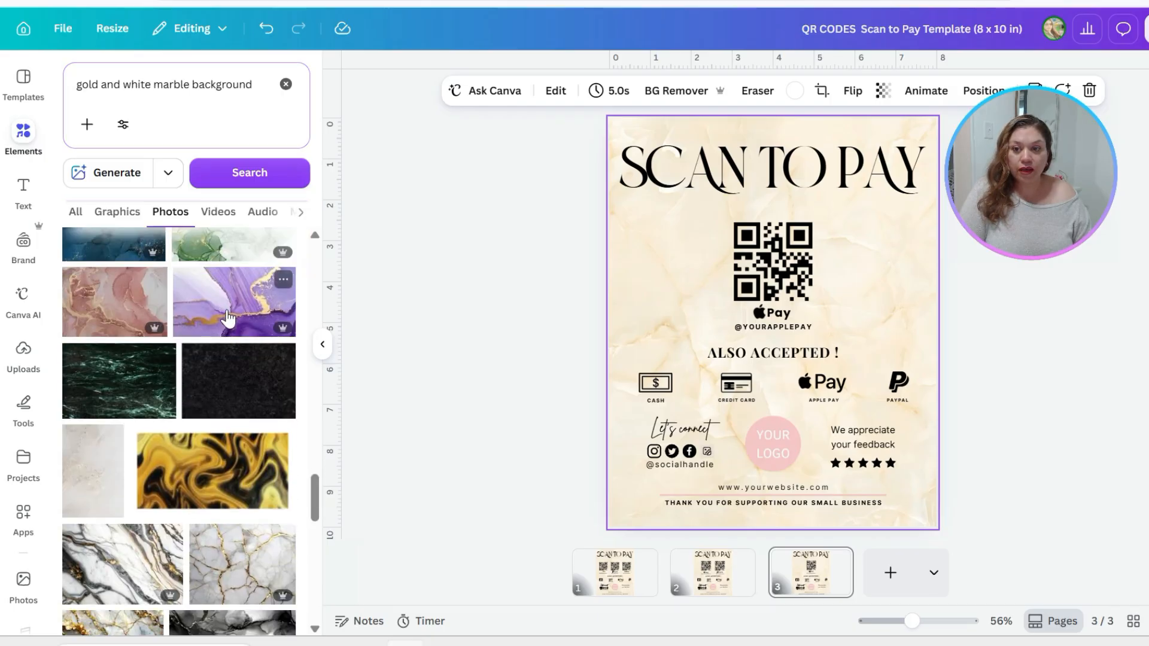
right_click(735, 293)
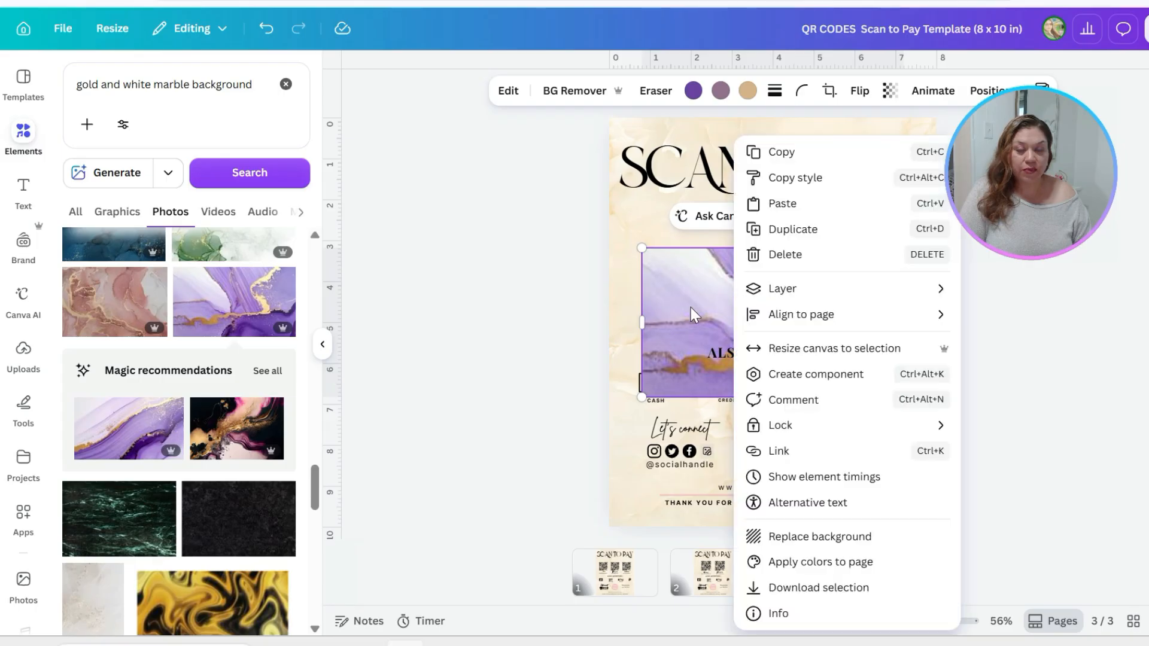
click(691, 307)
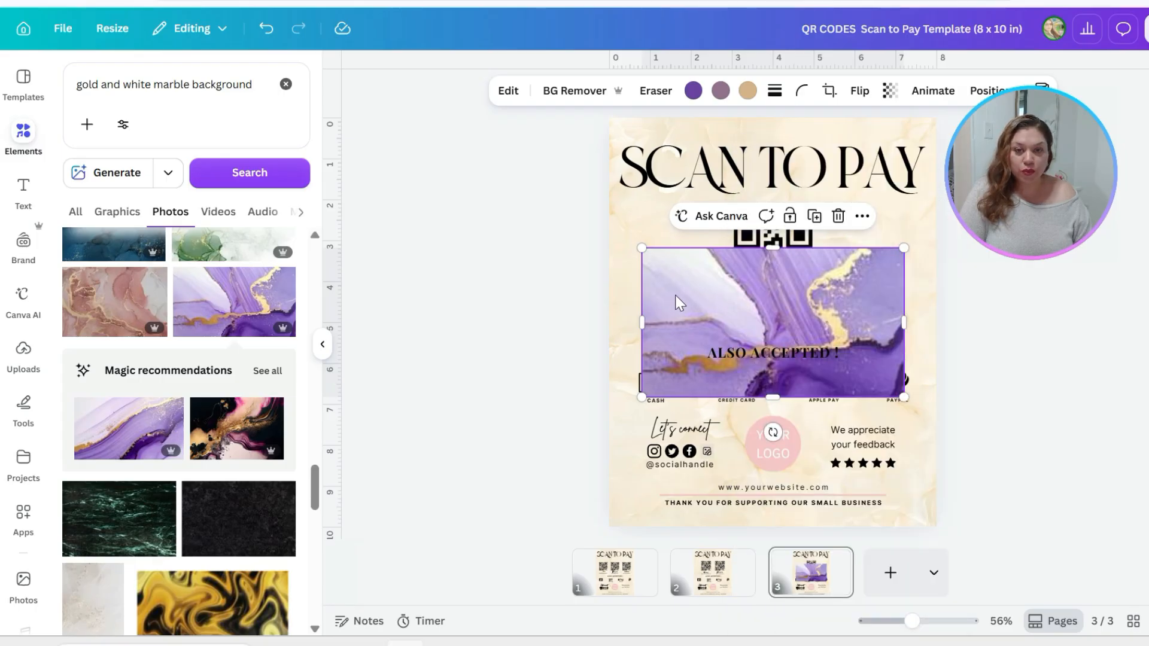
right_click(698, 288)
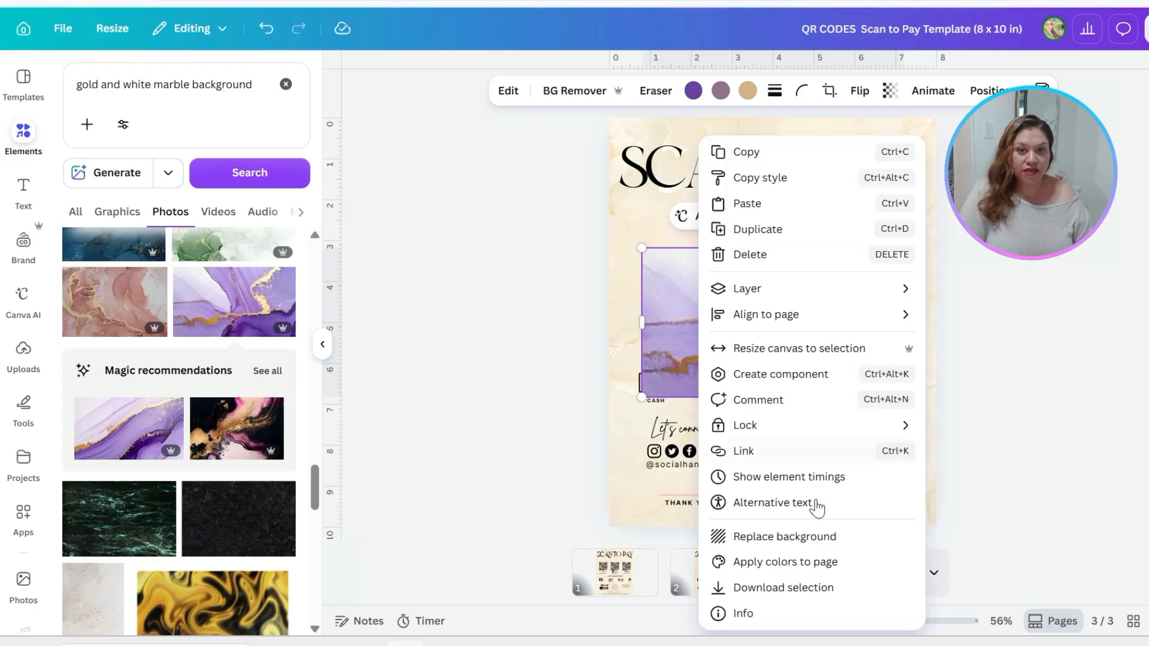
click(797, 542)
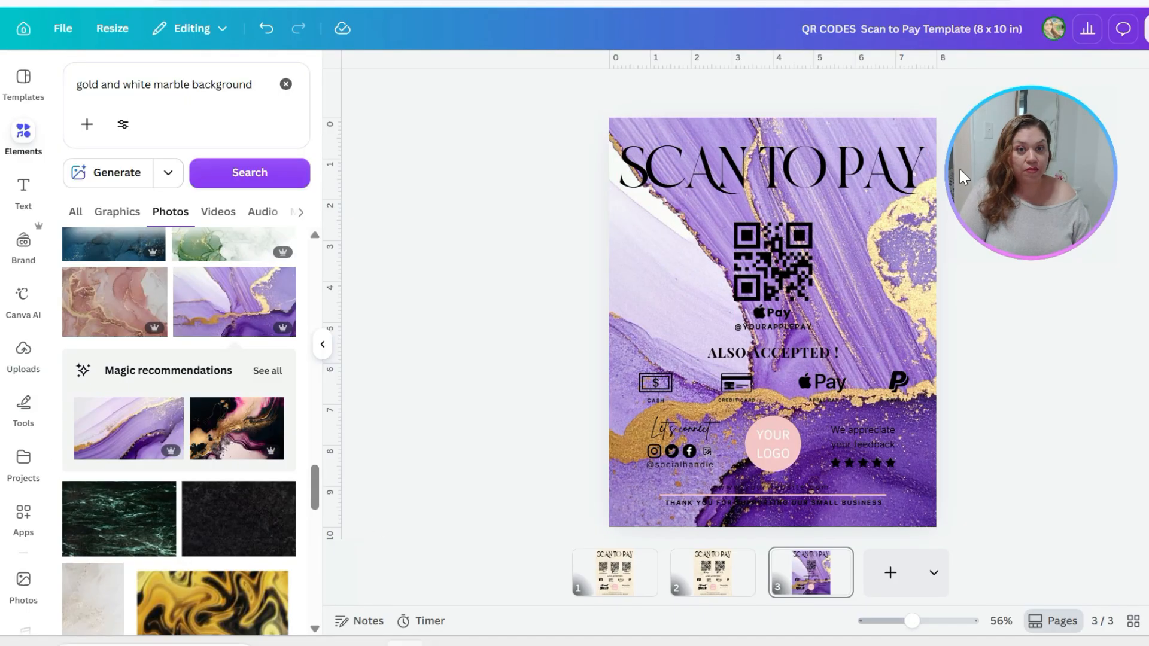
Search the photo elements for "white marble background" and look through the results
scroll(183, 560, down, 3)
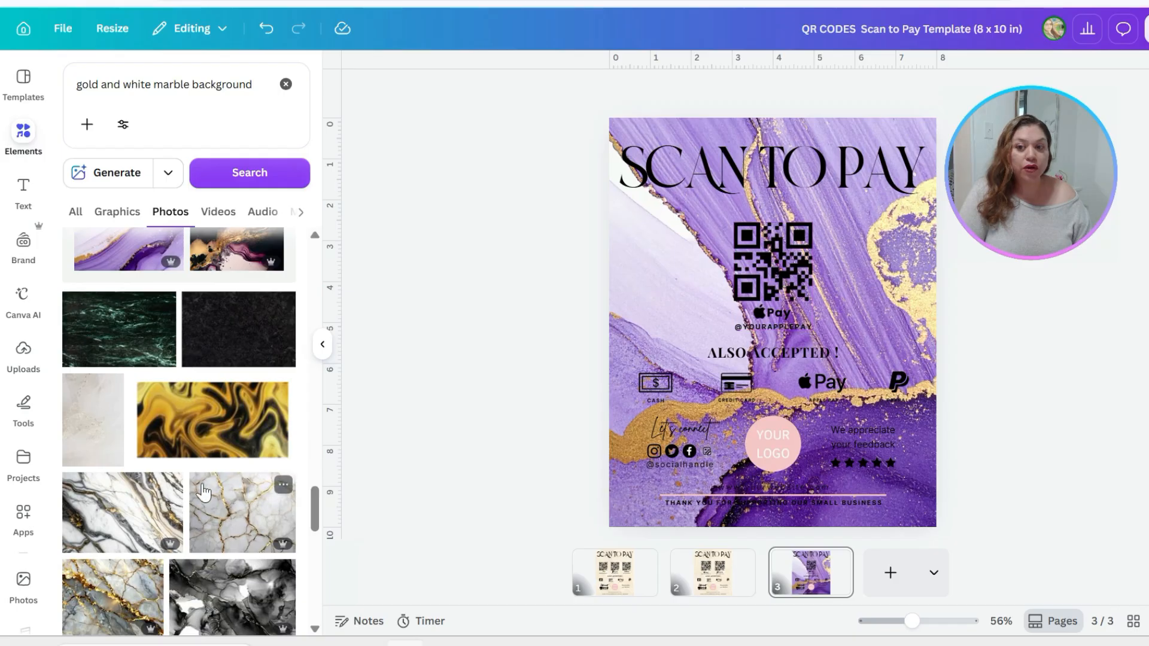
drag(117, 84, 12, 90)
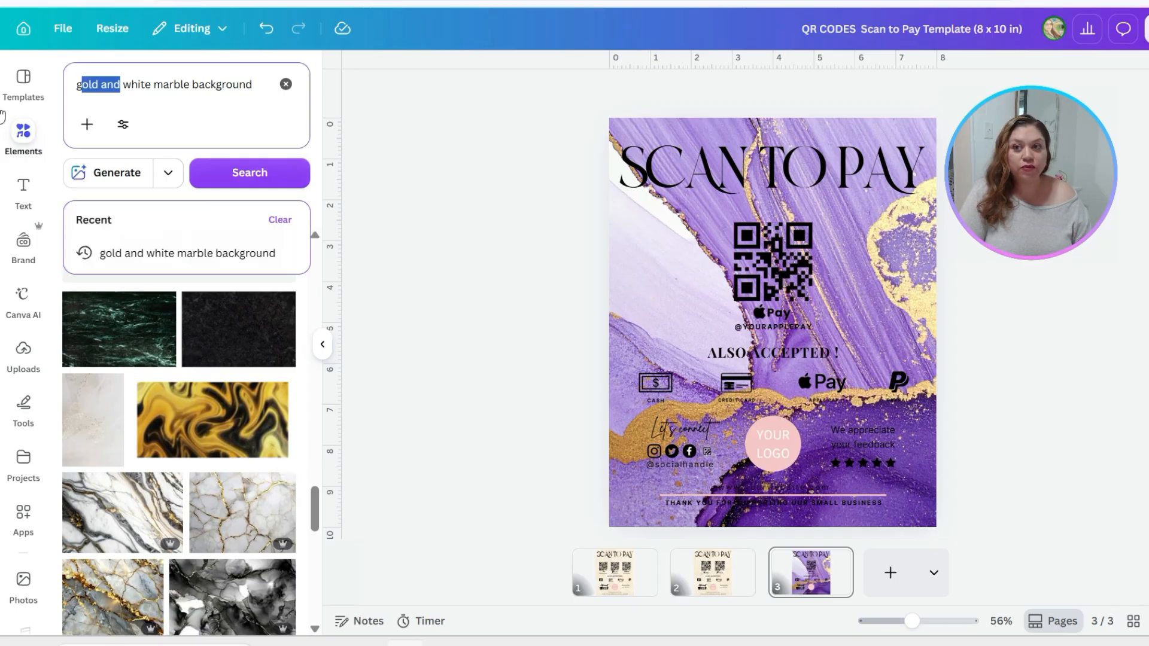
key(BackSpace)
key(BackSpace)
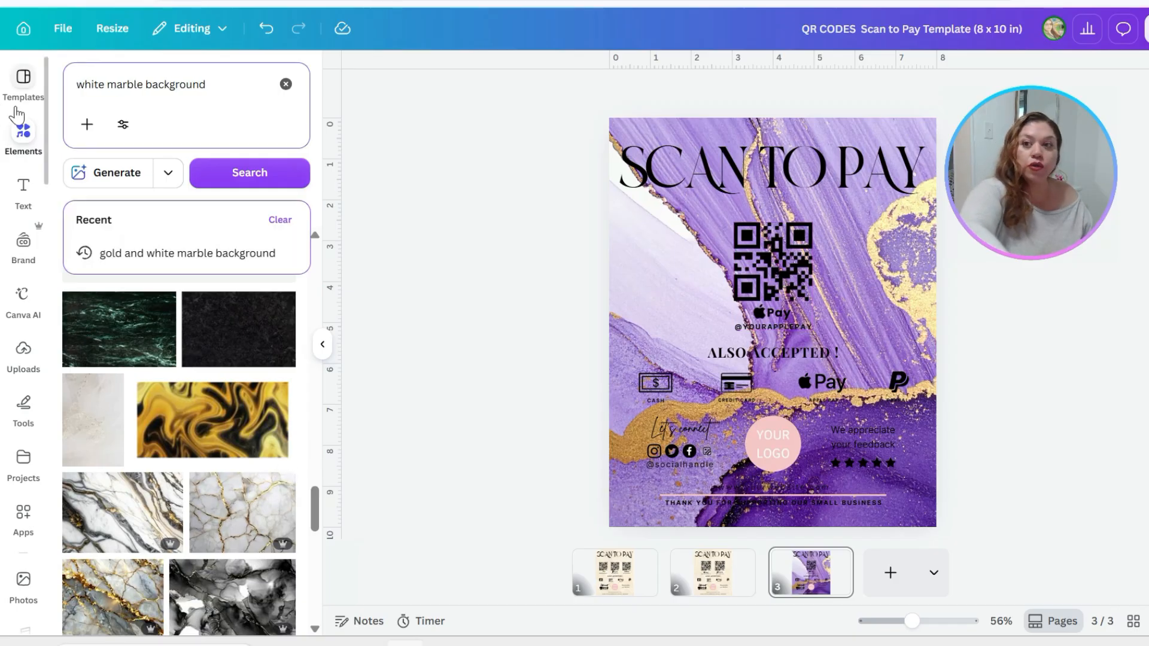
drag(116, 84, 107, 84)
click(107, 85)
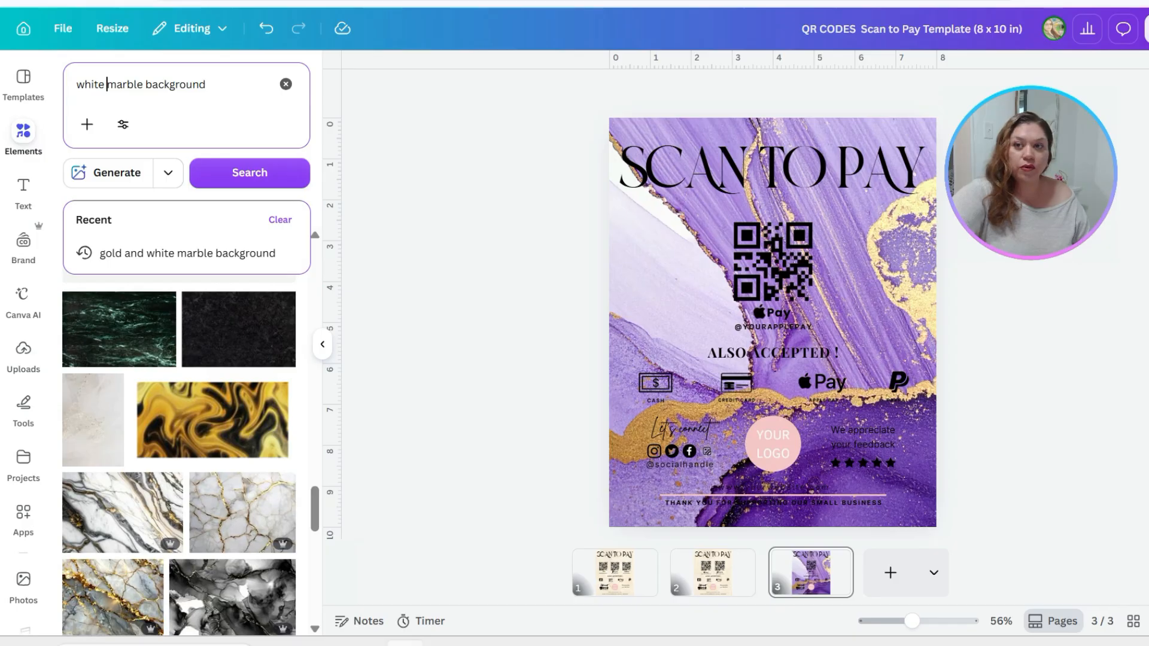
click(251, 180)
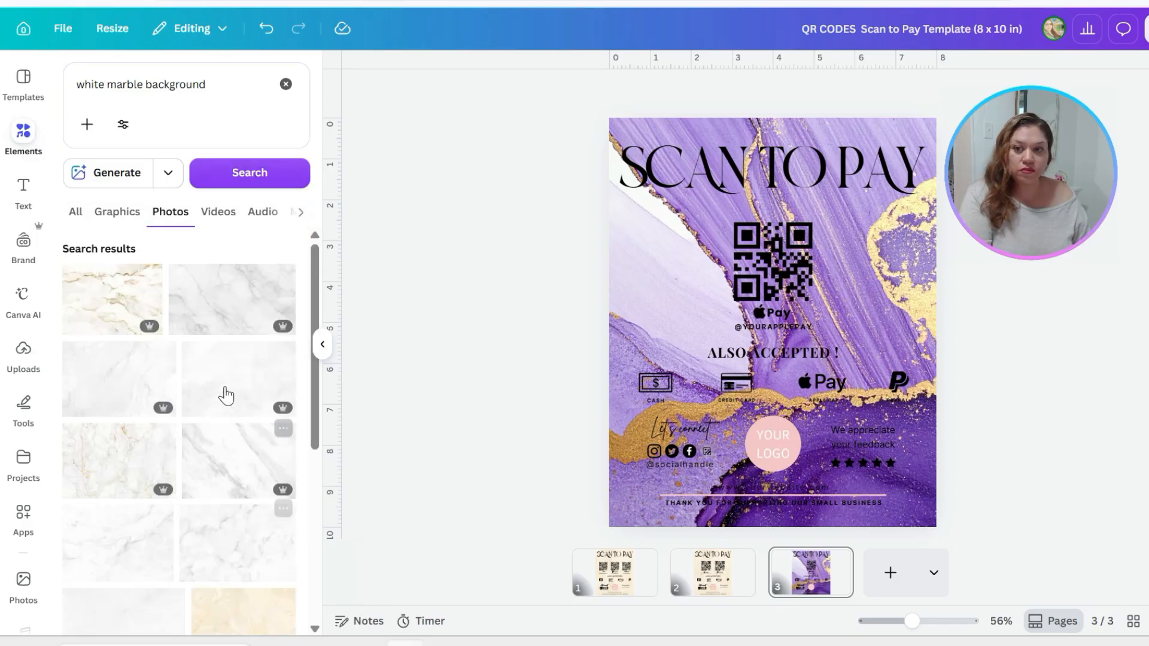
scroll(213, 576, down, 5)
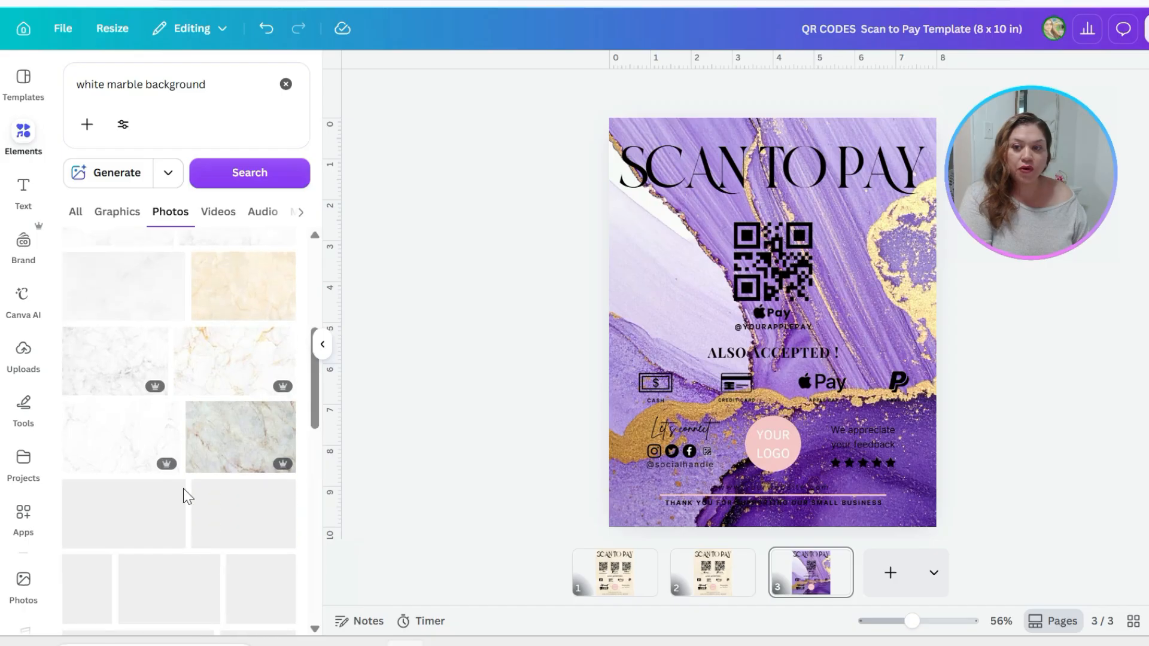
Search the photo elements for "pink marble background" and browse for a suitable texture
double_click(88, 84)
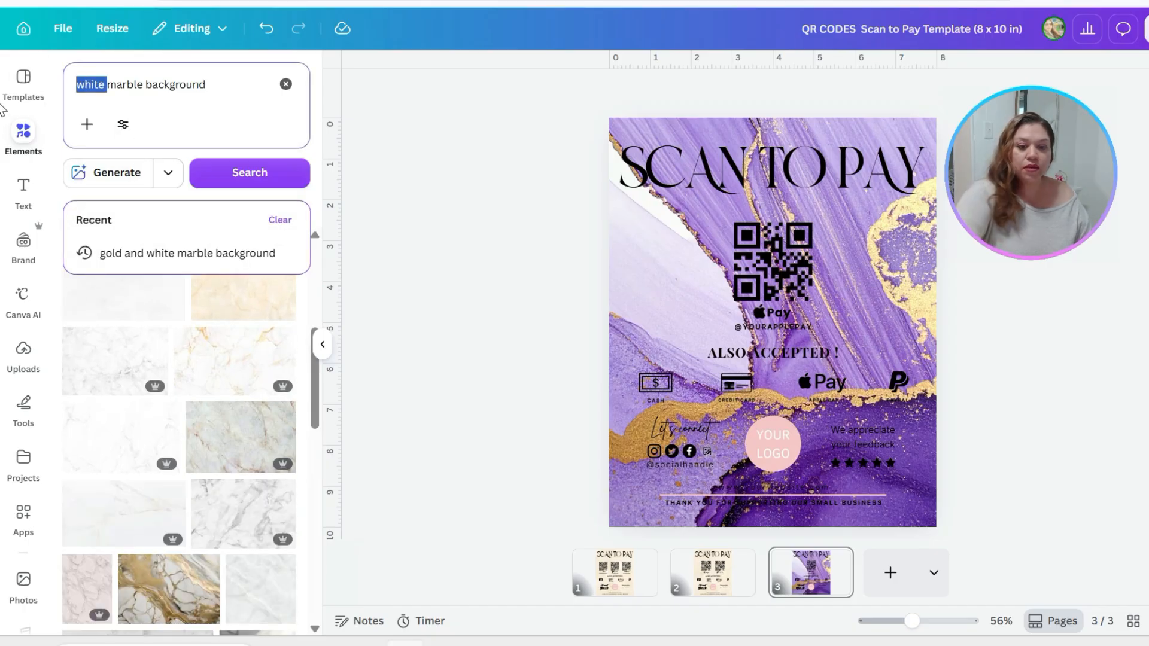
text(pink)
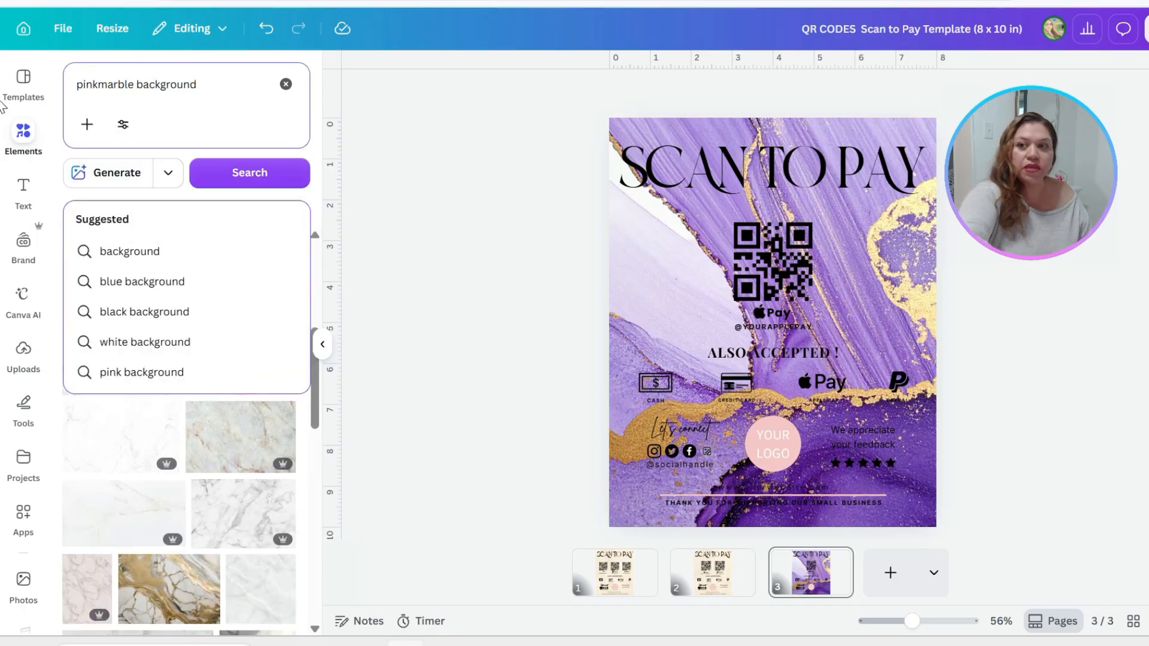
key(Return)
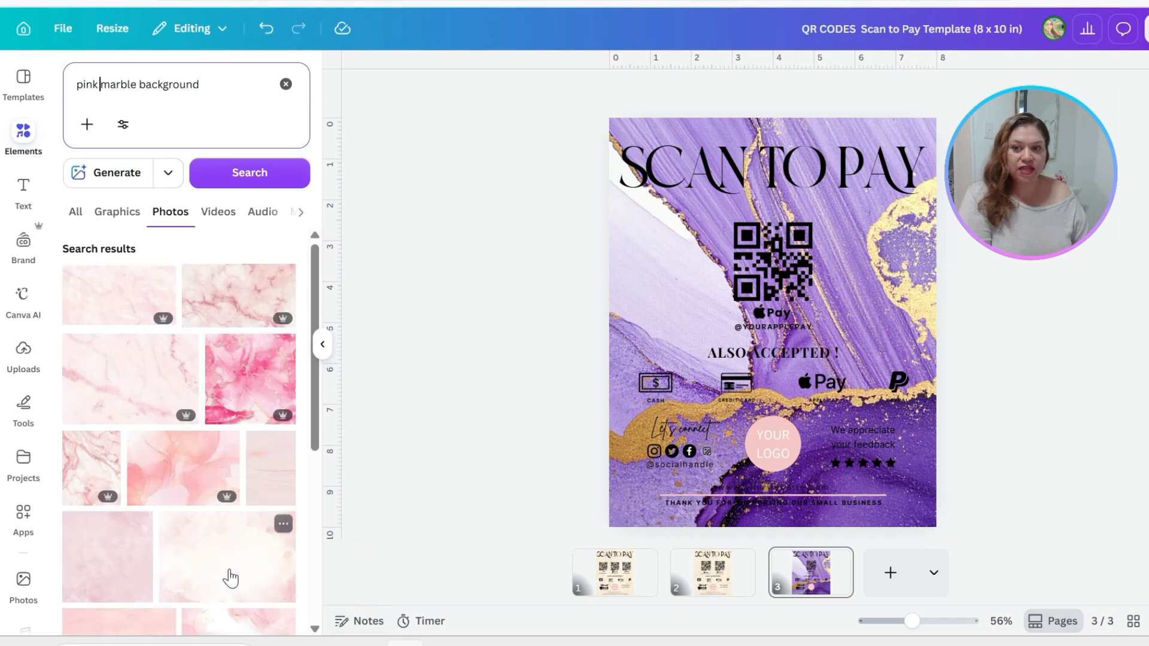
scroll(222, 572, down, 10)
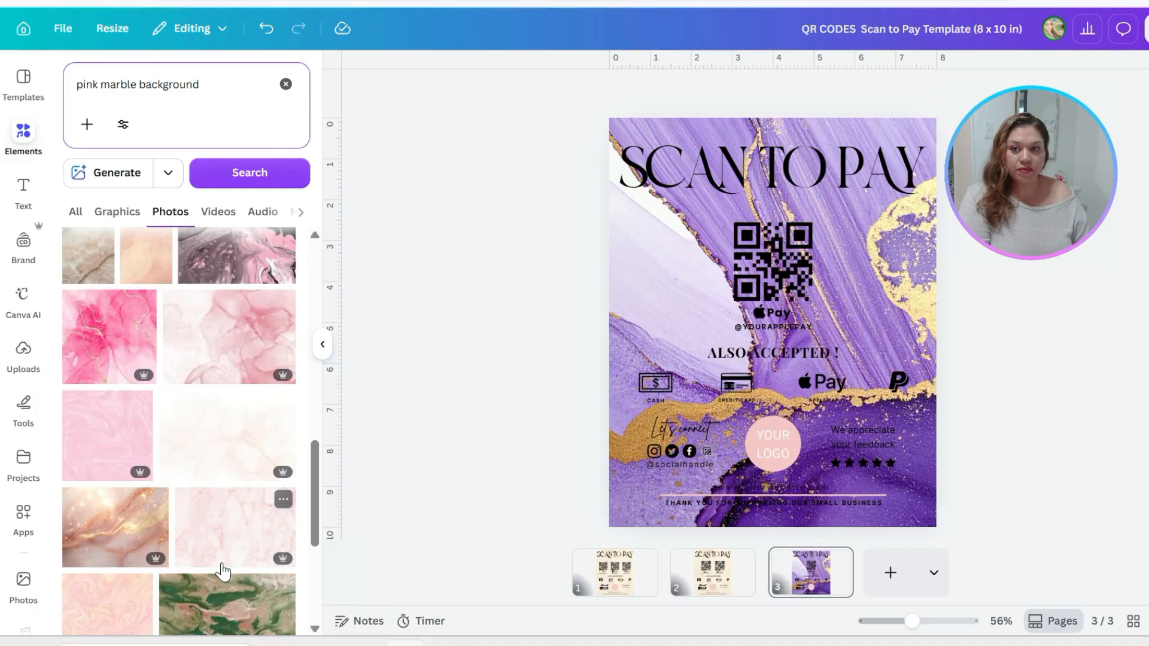
scroll(223, 571, down, 2)
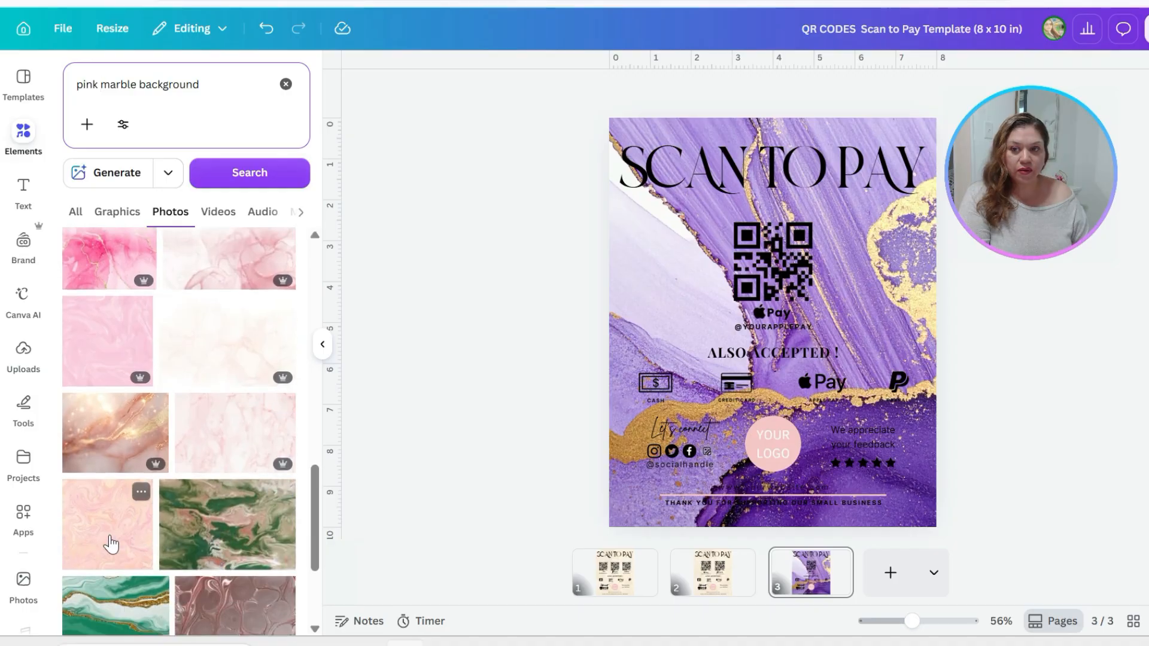
Set the peach and pink swirled marble photo as page 3's background
click(111, 544)
right_click(766, 246)
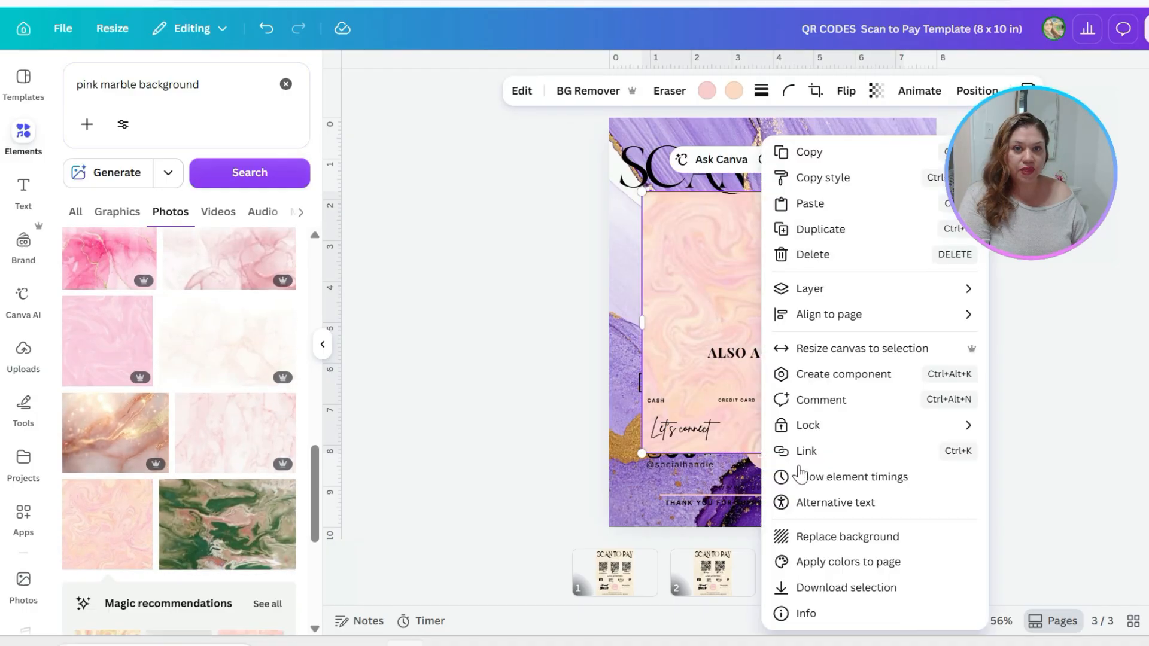
click(836, 538)
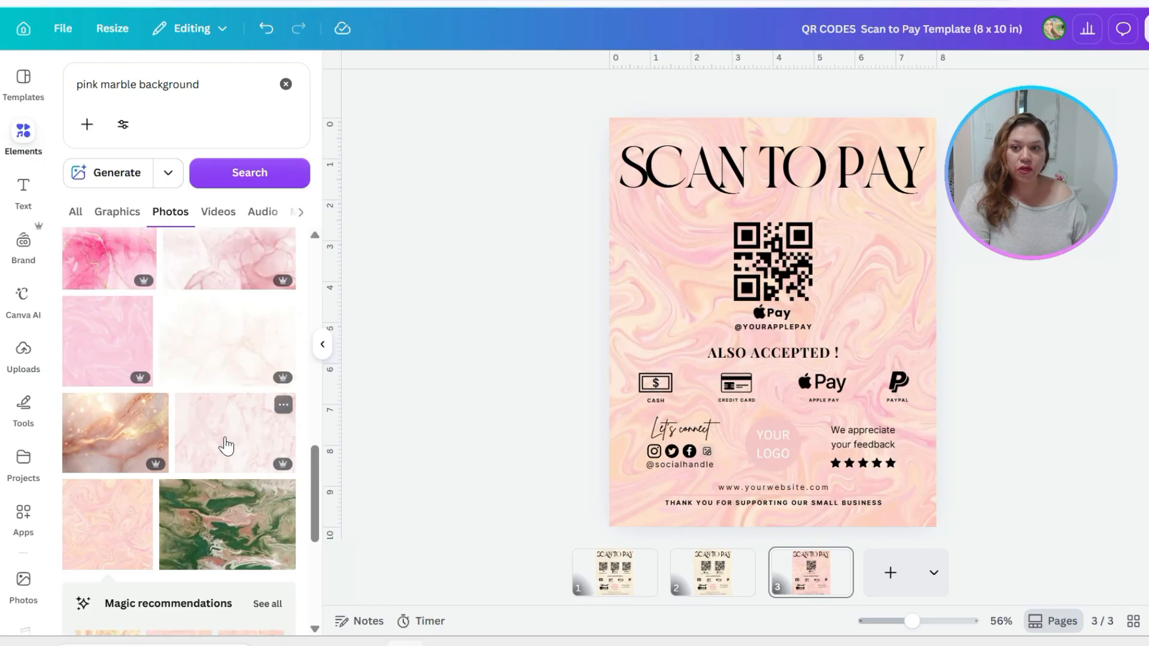
Replace page 3's background with the pale pink veined marble photo
click(226, 446)
right_click(759, 264)
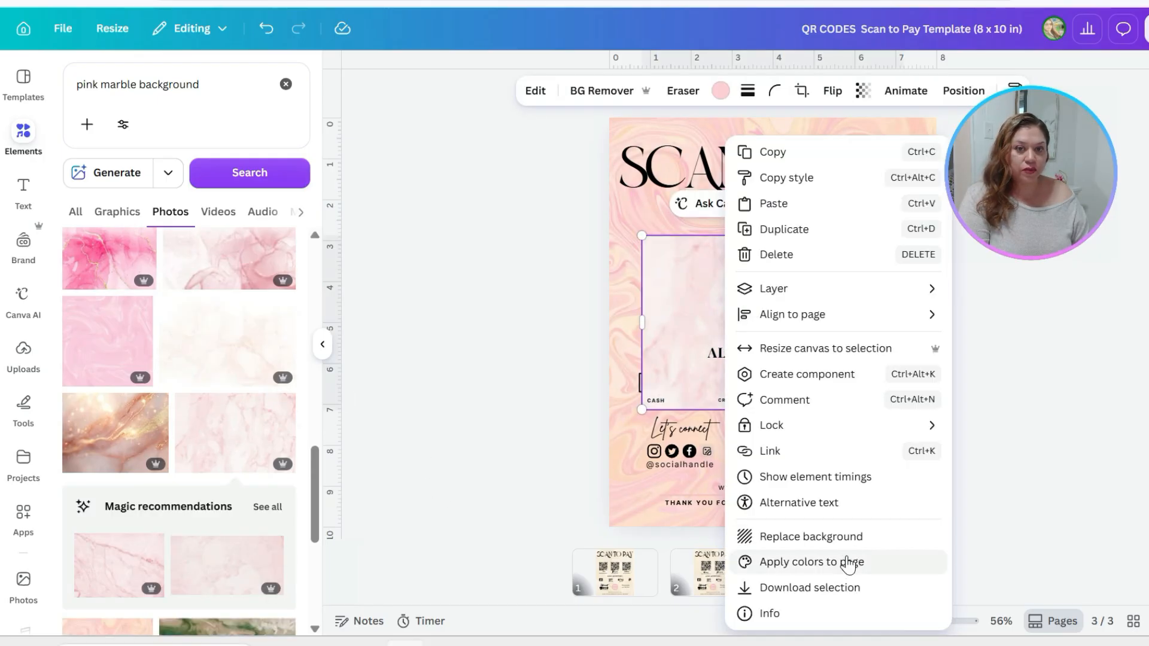
click(838, 537)
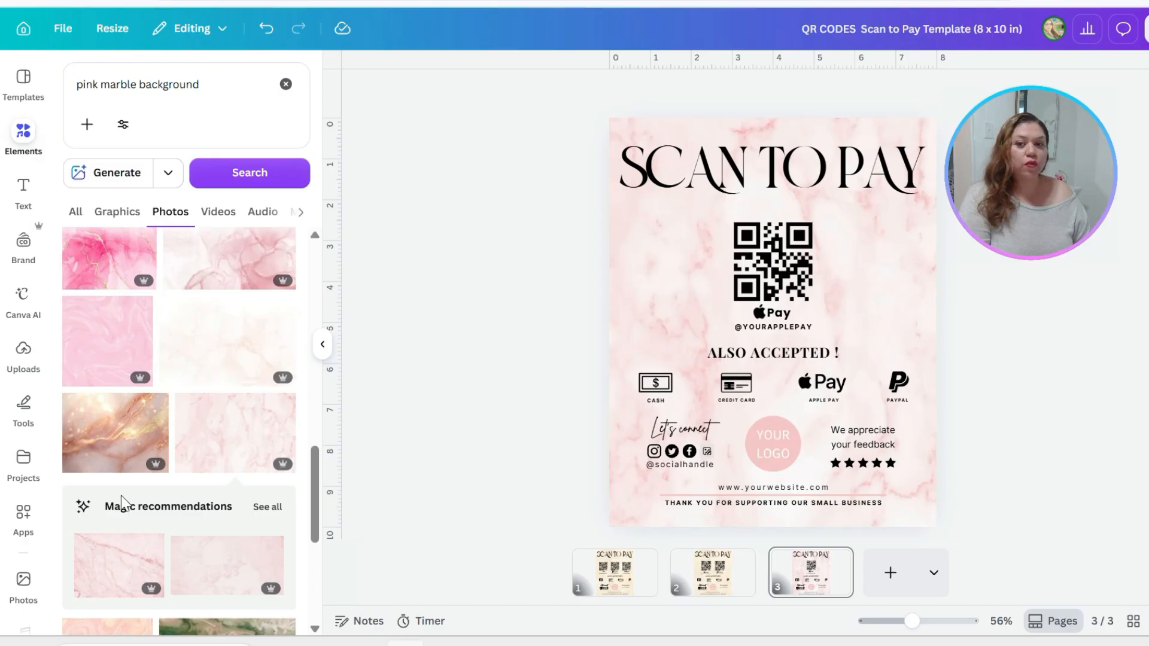
scroll(114, 530, down, 5)
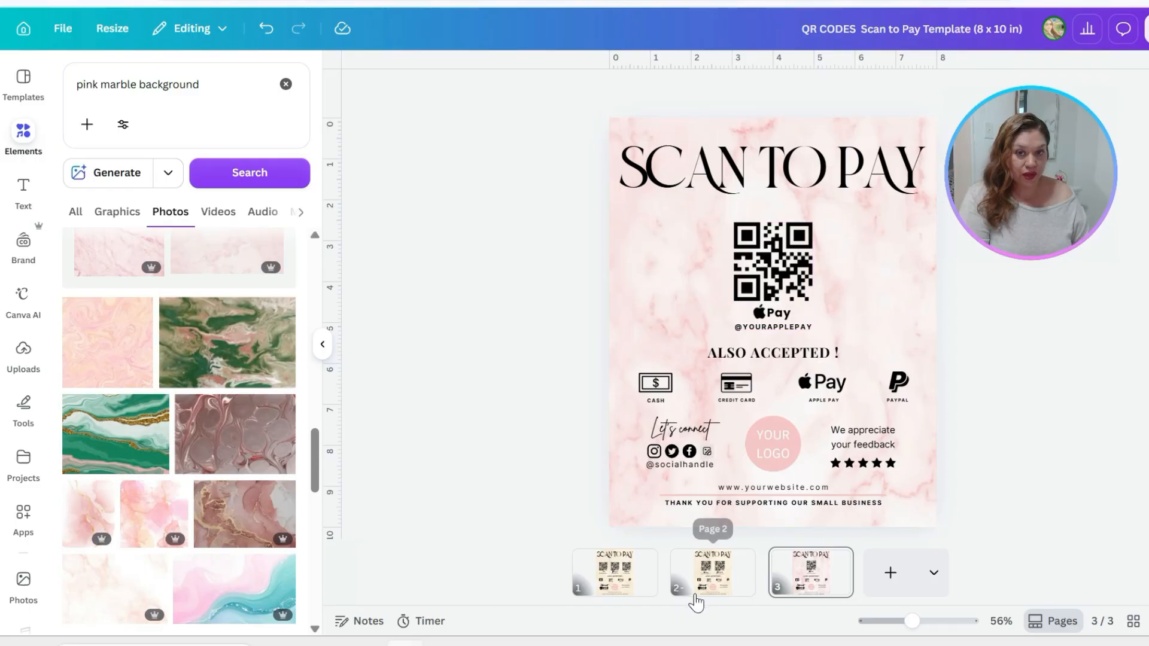
View the three-code layout on page 1, and select the Apple Pay QR code group on page 3
click(606, 576)
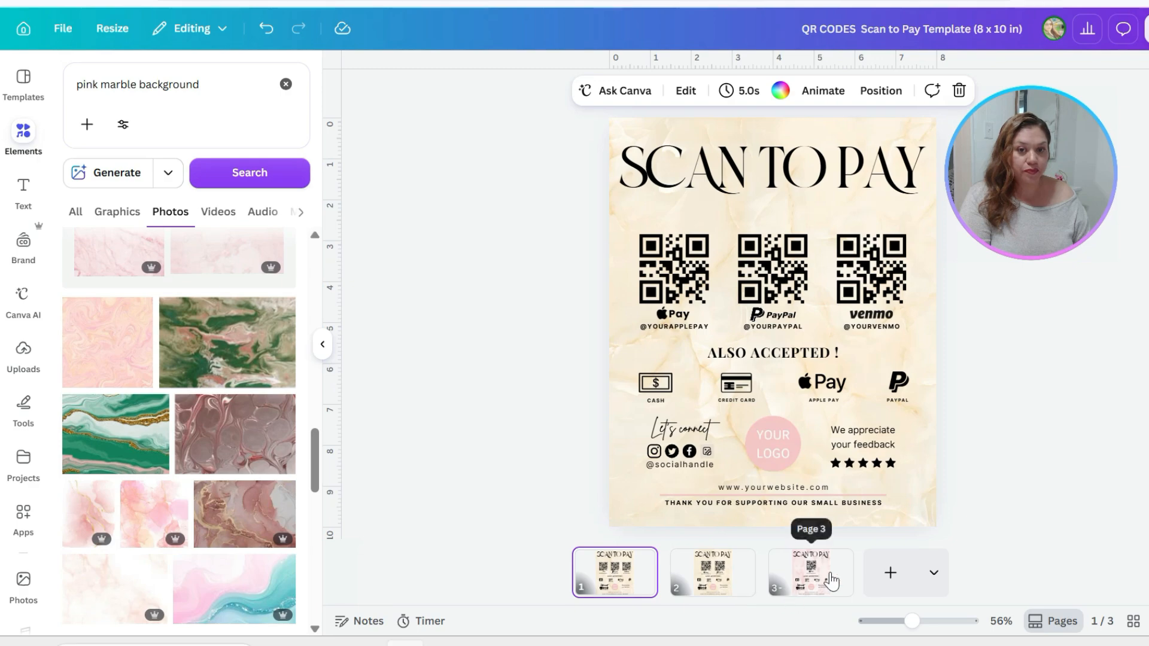
click(817, 577)
click(777, 256)
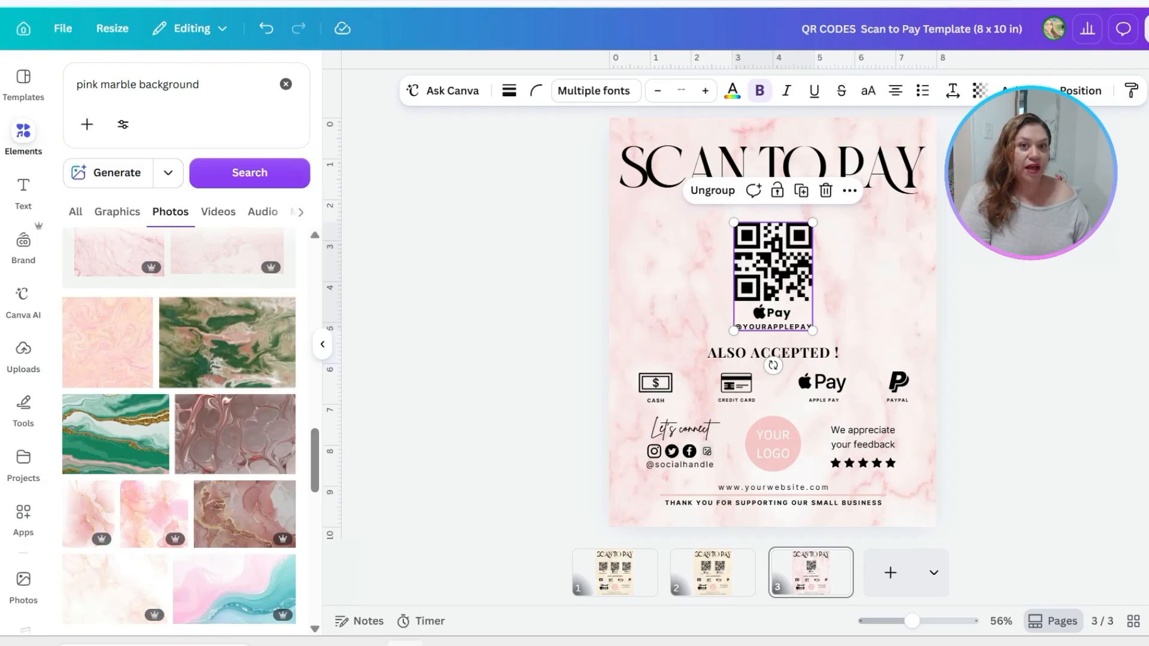
Switch to the PayPal payment buttons page and copy the payment button's email link
click(802, 1)
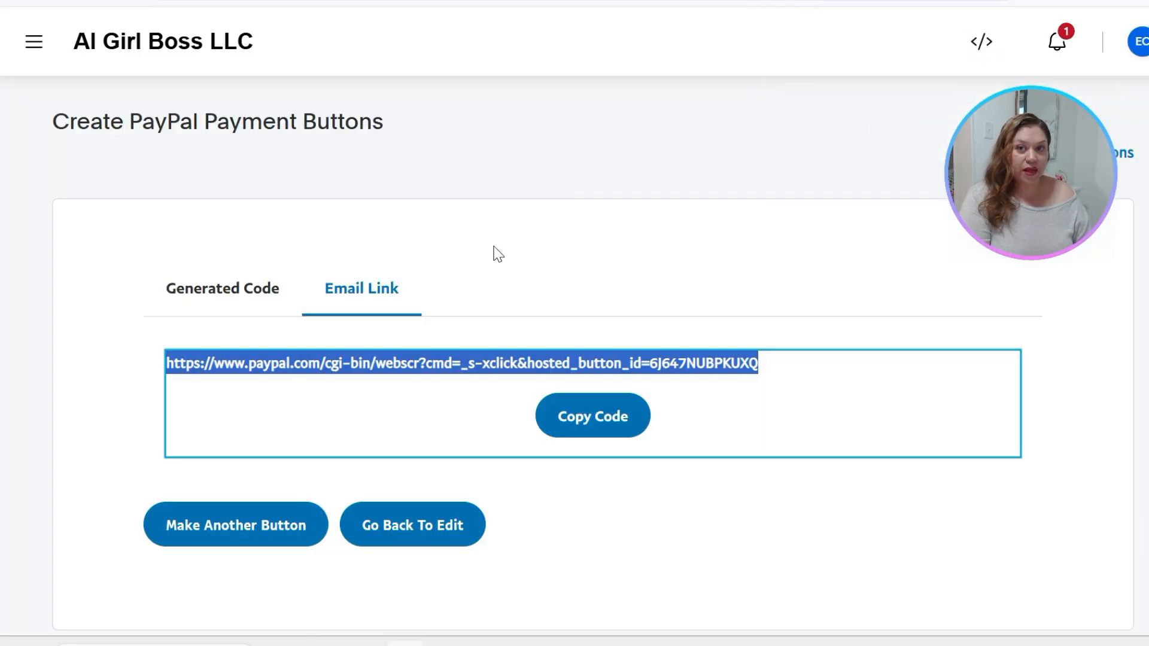
click(620, 136)
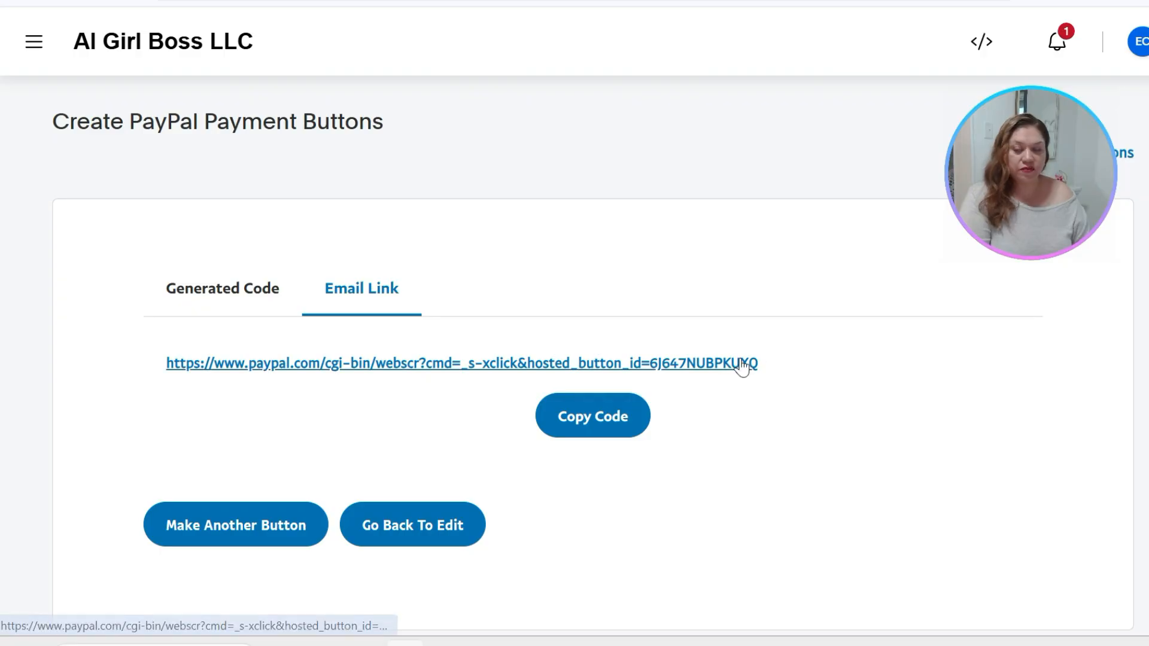
click(608, 425)
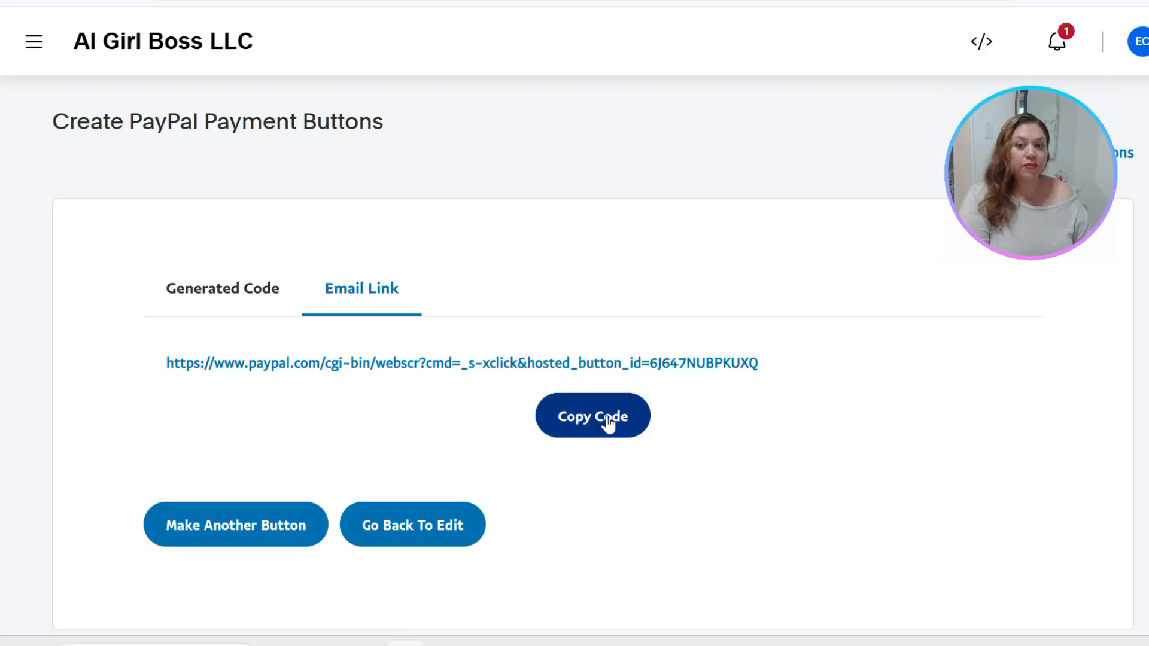
click(223, 289)
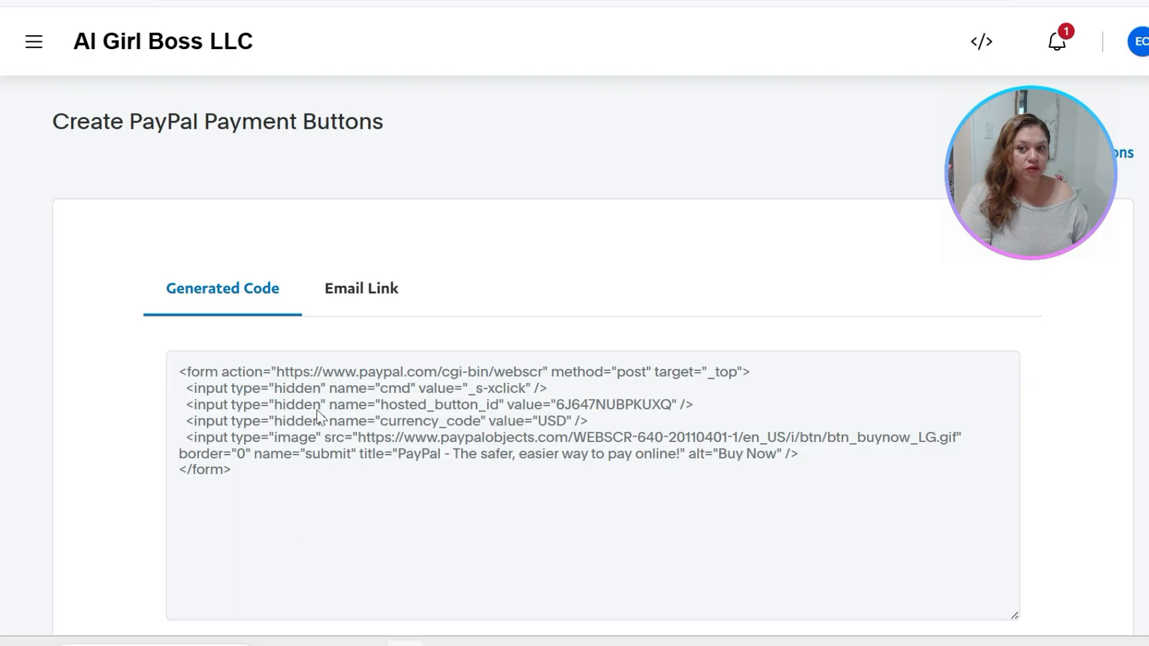
click(371, 304)
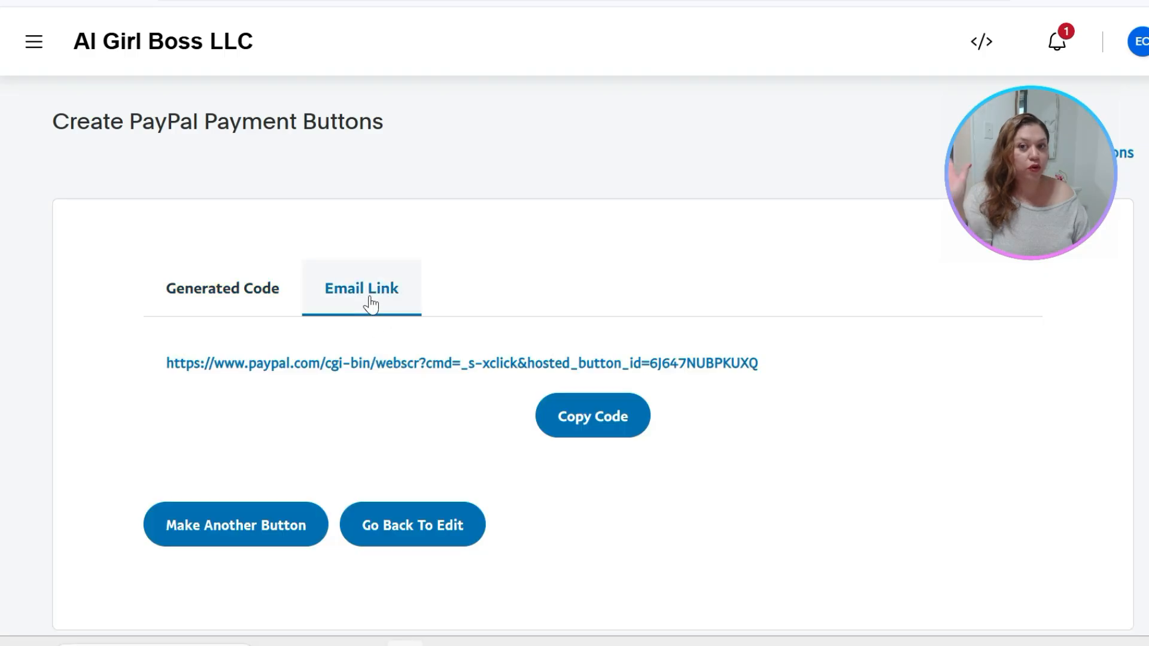
click(593, 421)
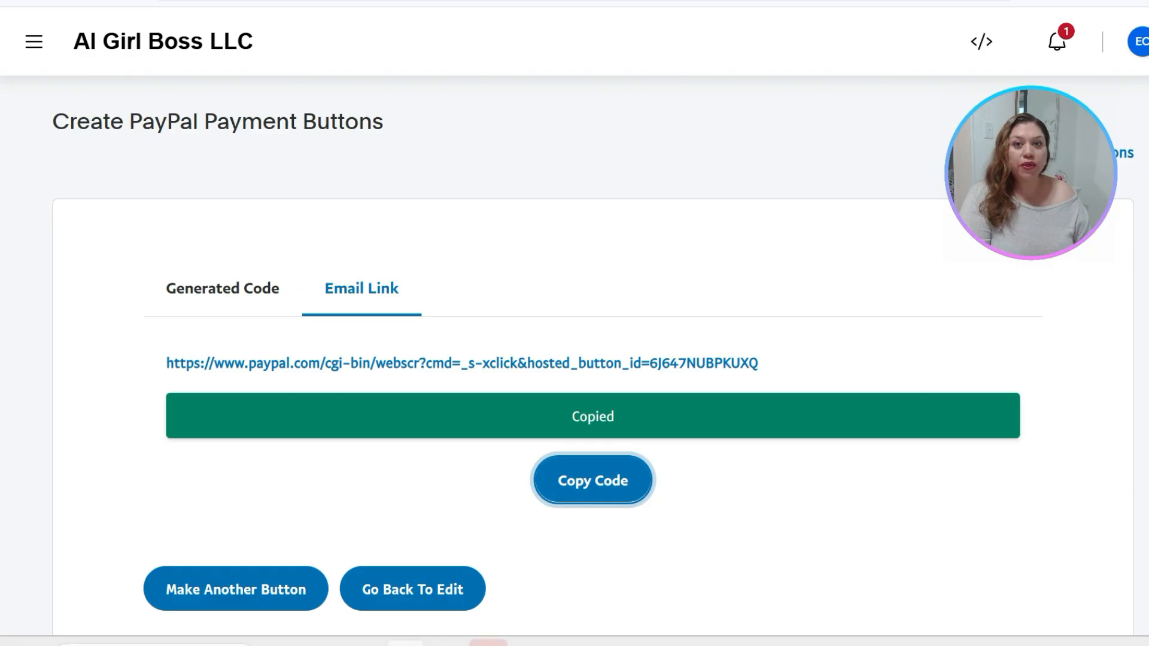
Return to the original Scan to Pay design in Canva and search the elements for "qr code"
click(605, 1)
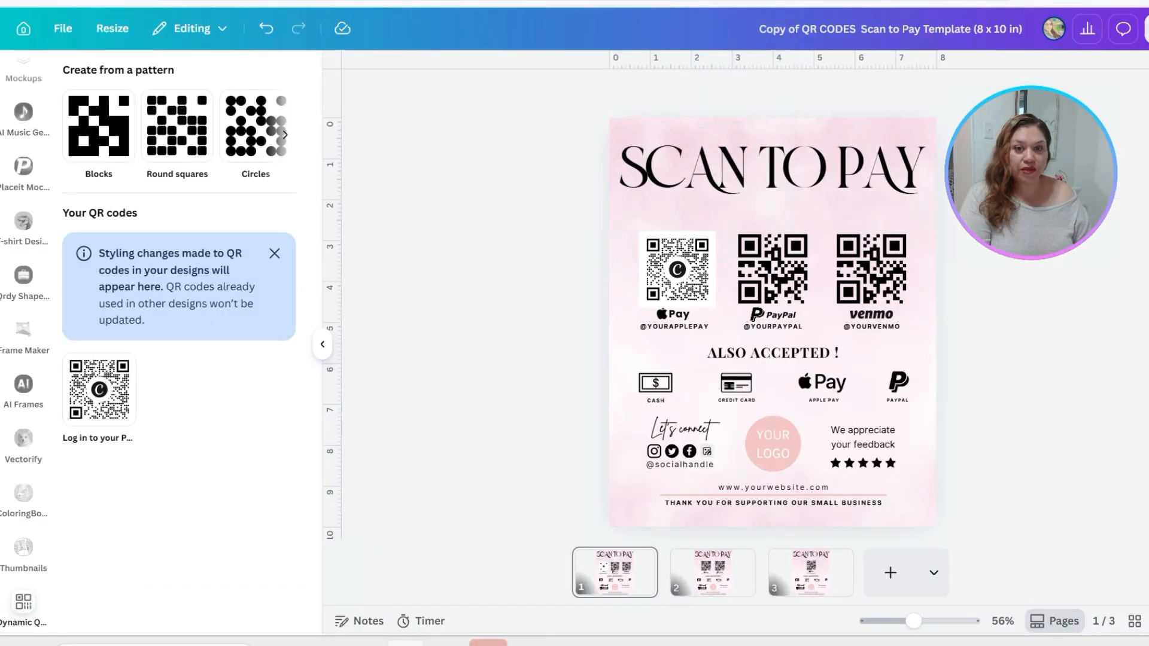
click(557, 1)
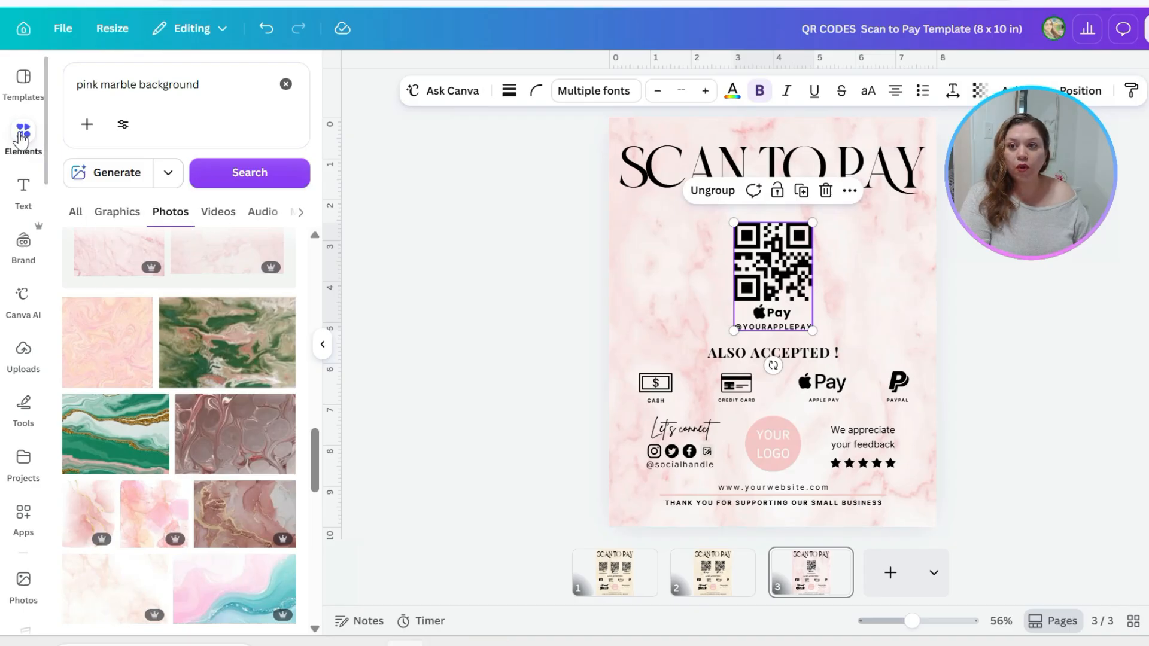
click(21, 131)
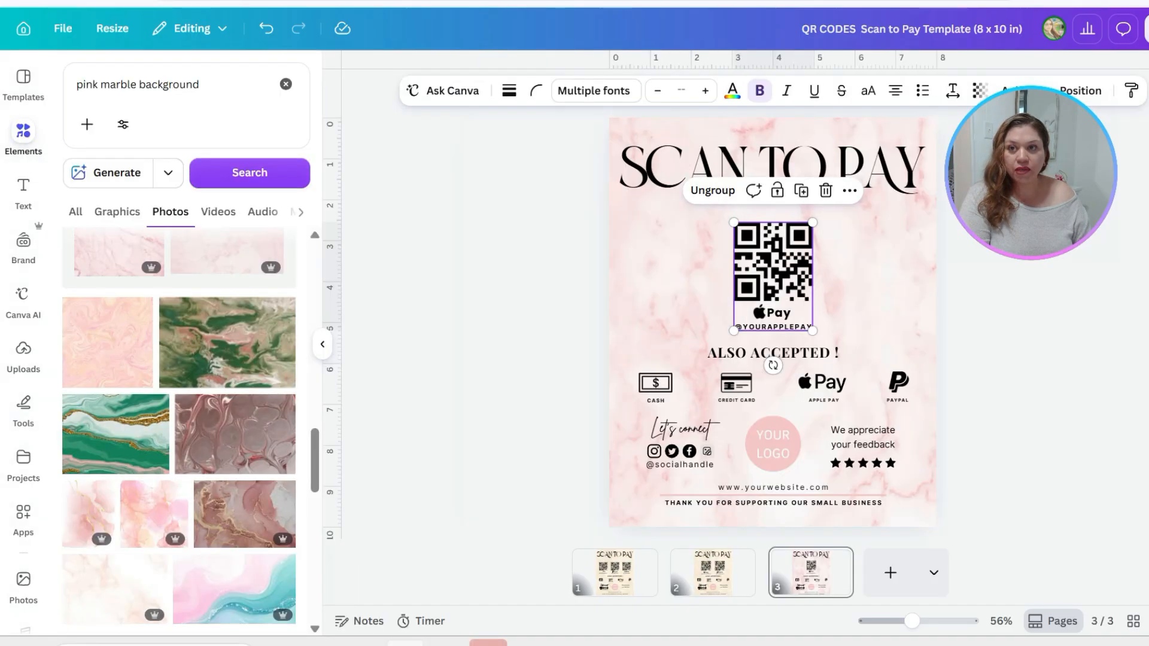
click(287, 84)
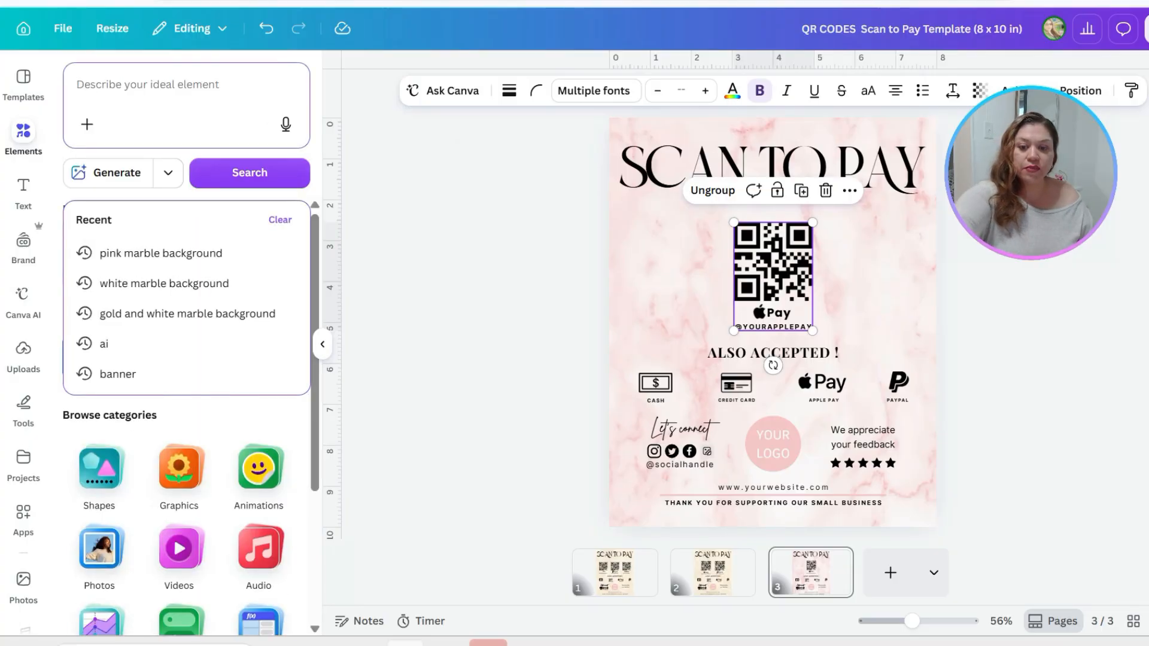
text(qr)
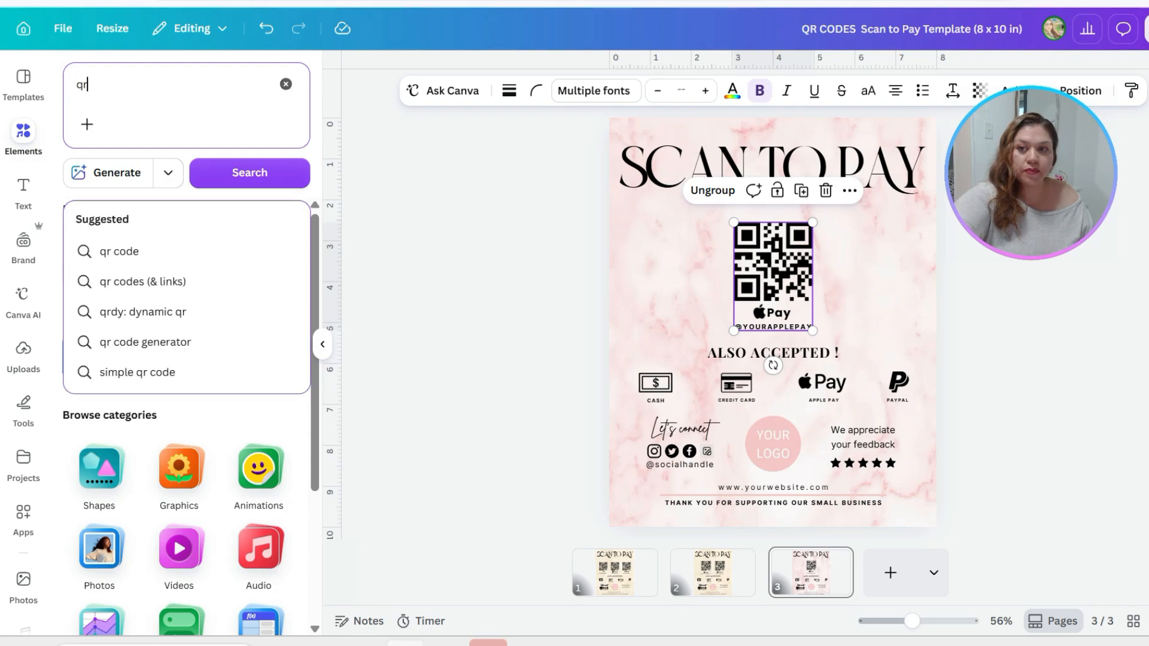
click(146, 254)
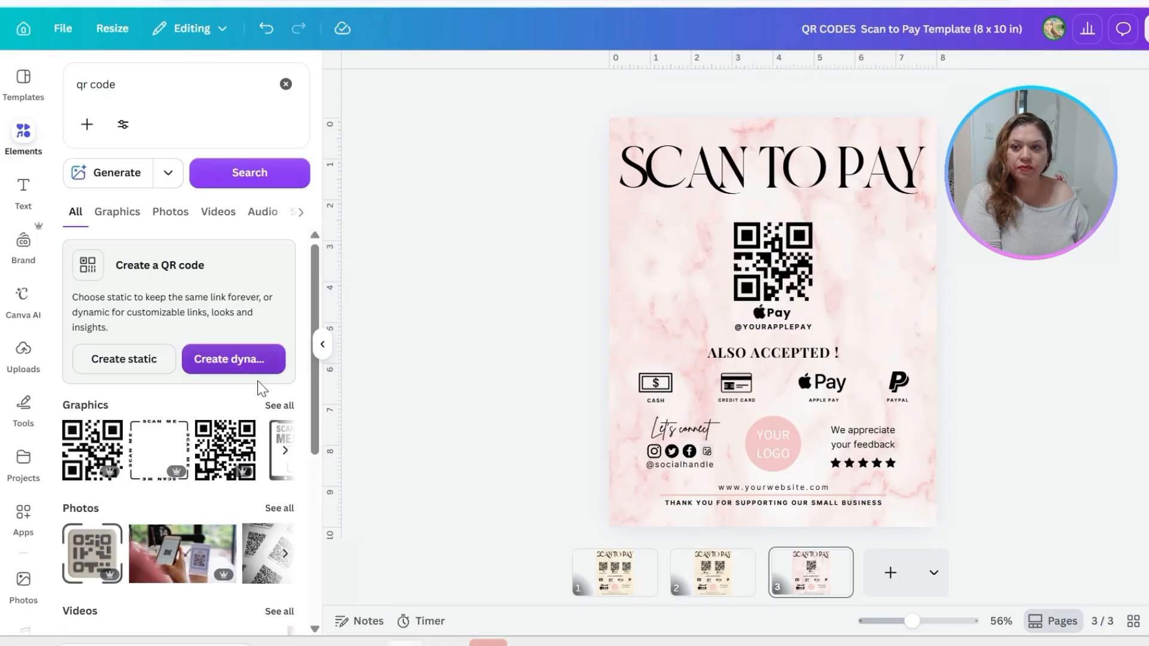
Create a static QR code from the copied PayPal payment link
click(119, 361)
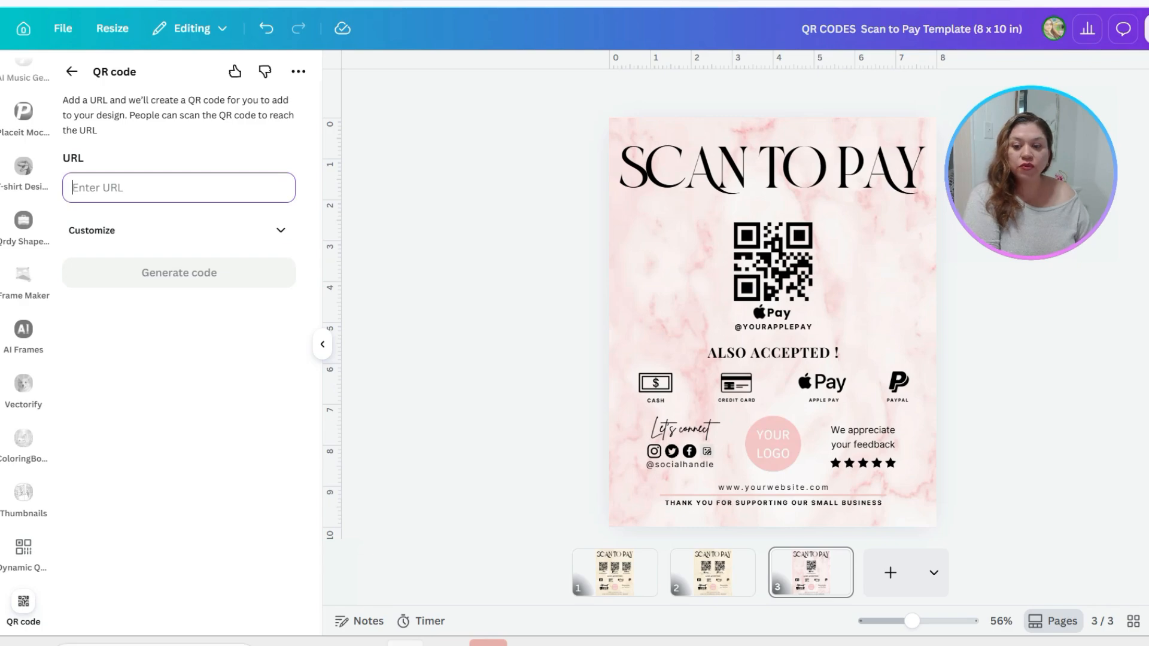
key(ctrl+v)
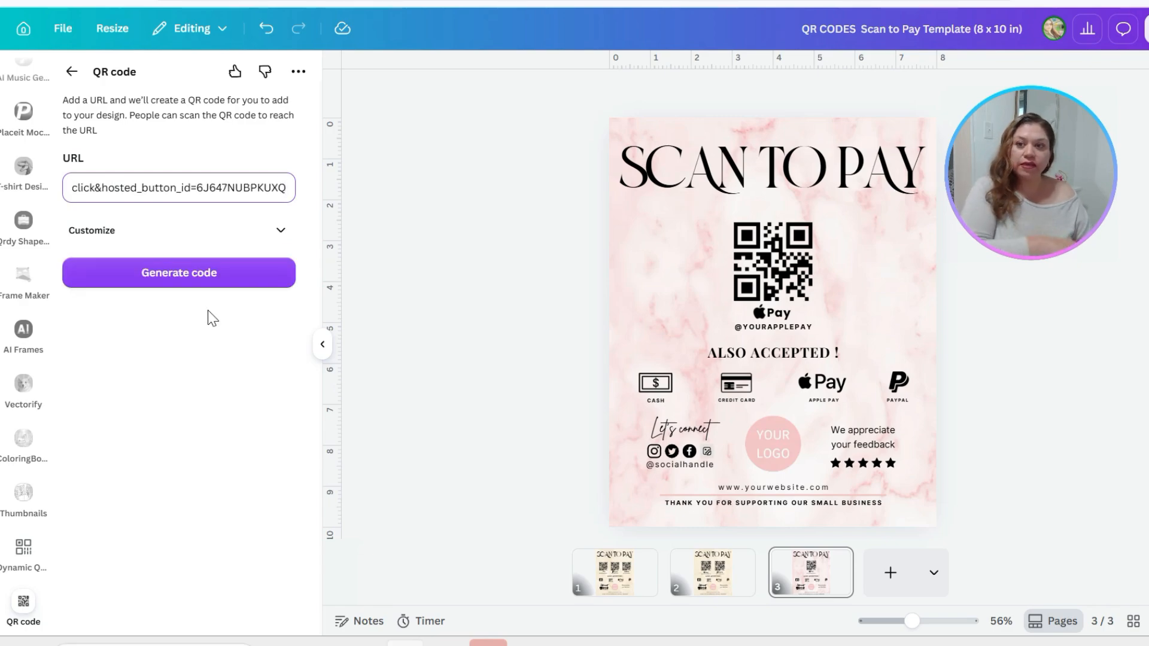
click(186, 279)
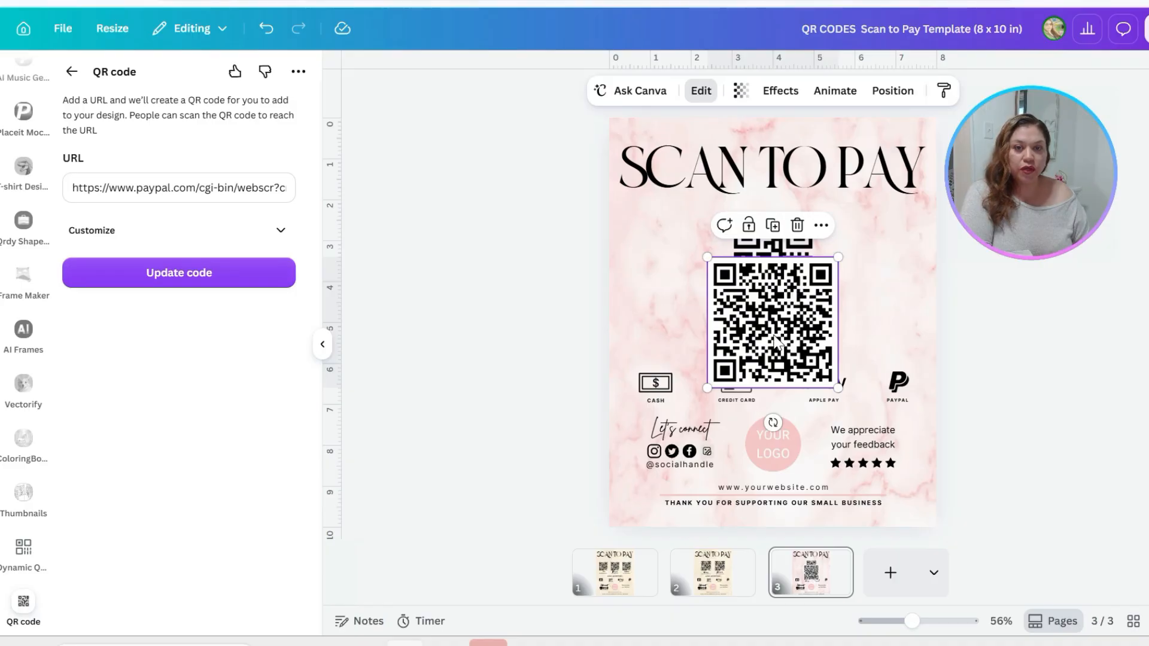
Delete page 3's Apple Pay QR placeholder group and fit the new QR code, scaled down, centred beneath the title
drag(775, 340, 884, 334)
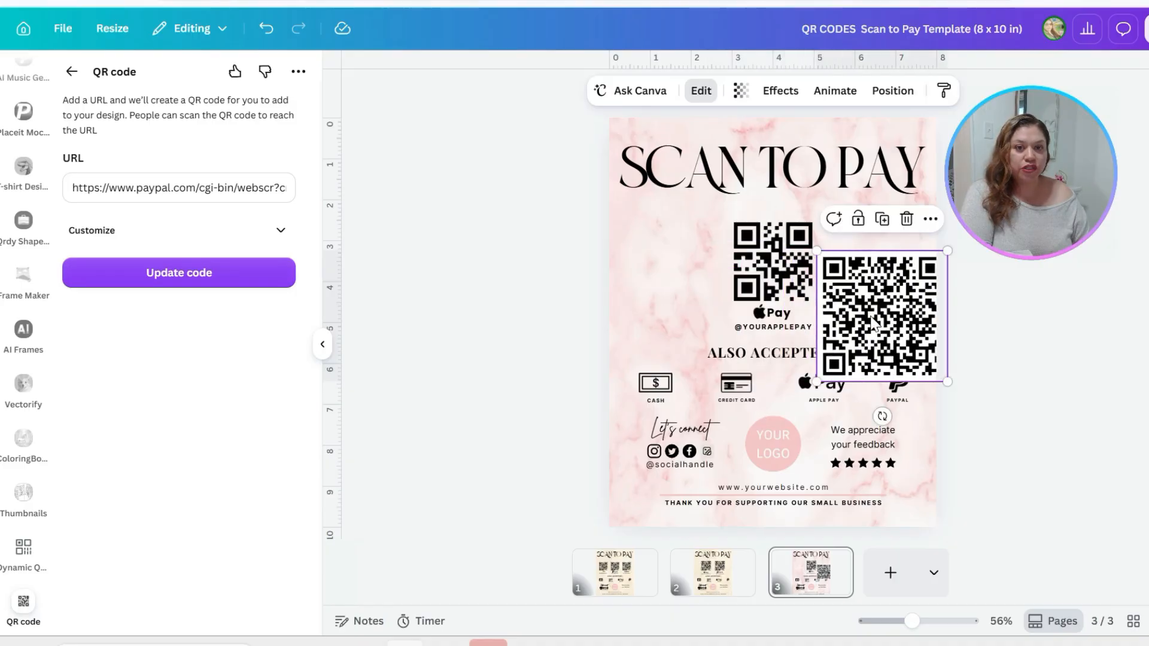
click(745, 270)
key(Delete)
drag(830, 280, 739, 238)
drag(823, 330, 805, 313)
drag(769, 270, 780, 279)
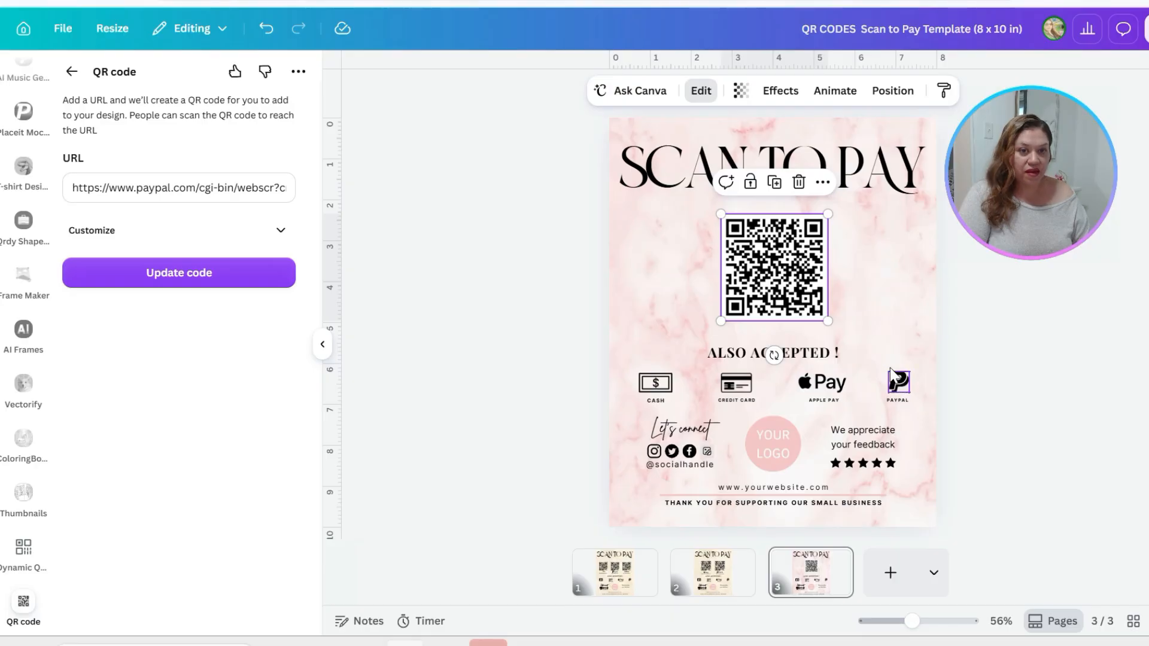
Copy the PayPal logo and handle text from page 1 onto page 3, placing them just below the new QR code
click(612, 584)
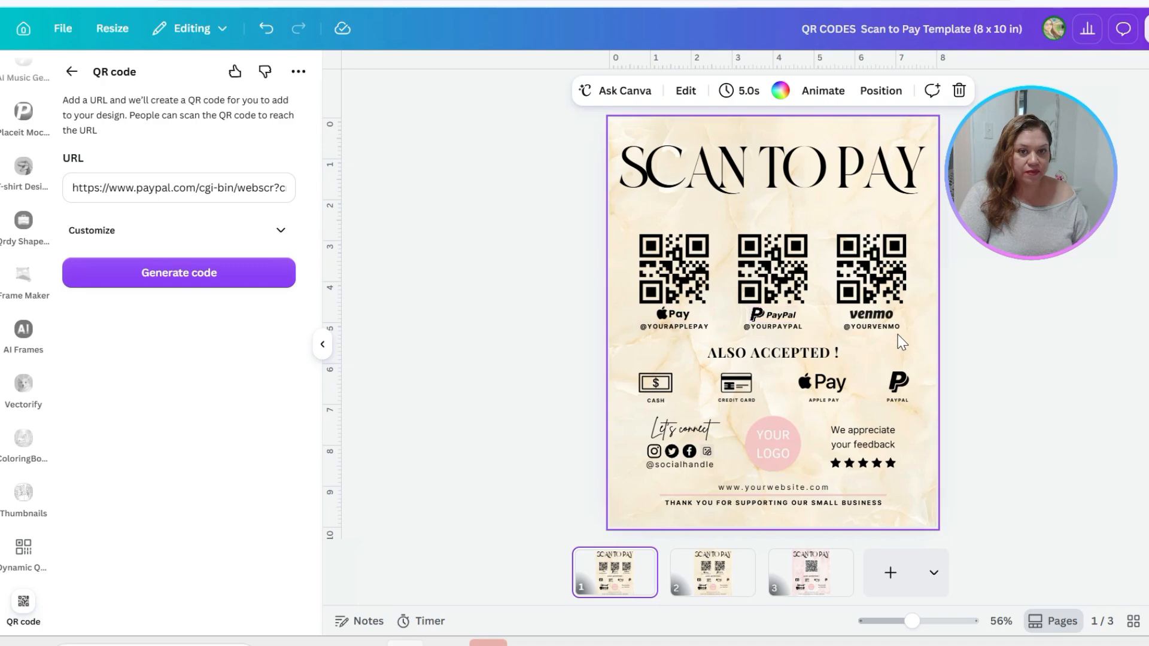
click(774, 325)
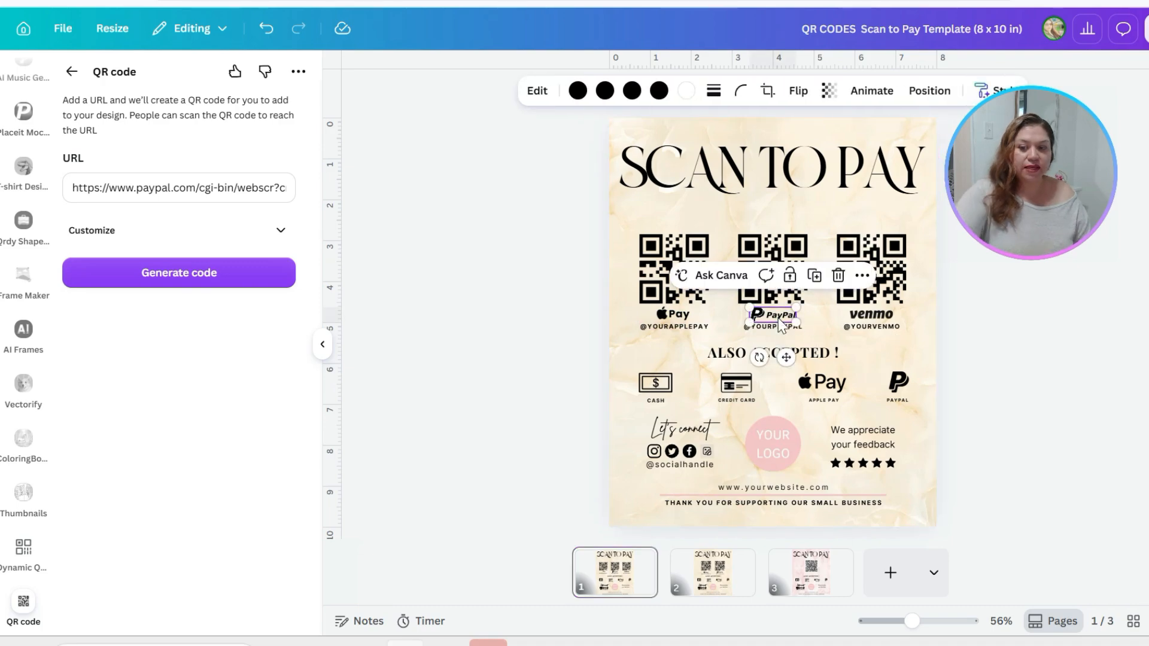
click(774, 328)
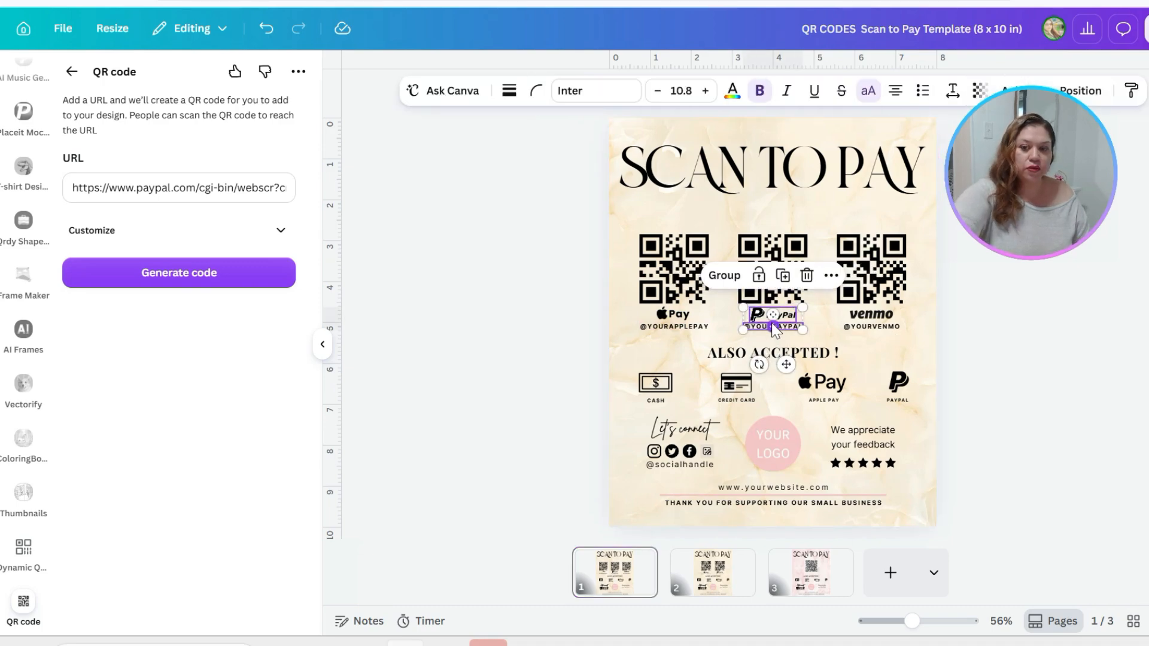
click(802, 576)
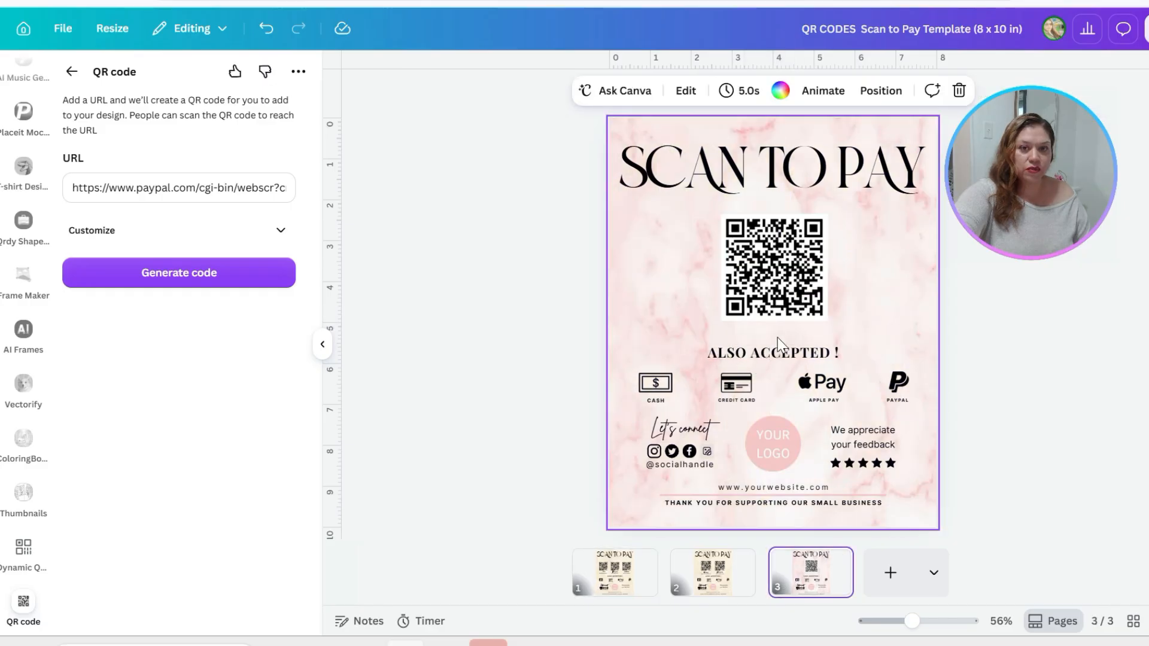
click(869, 285)
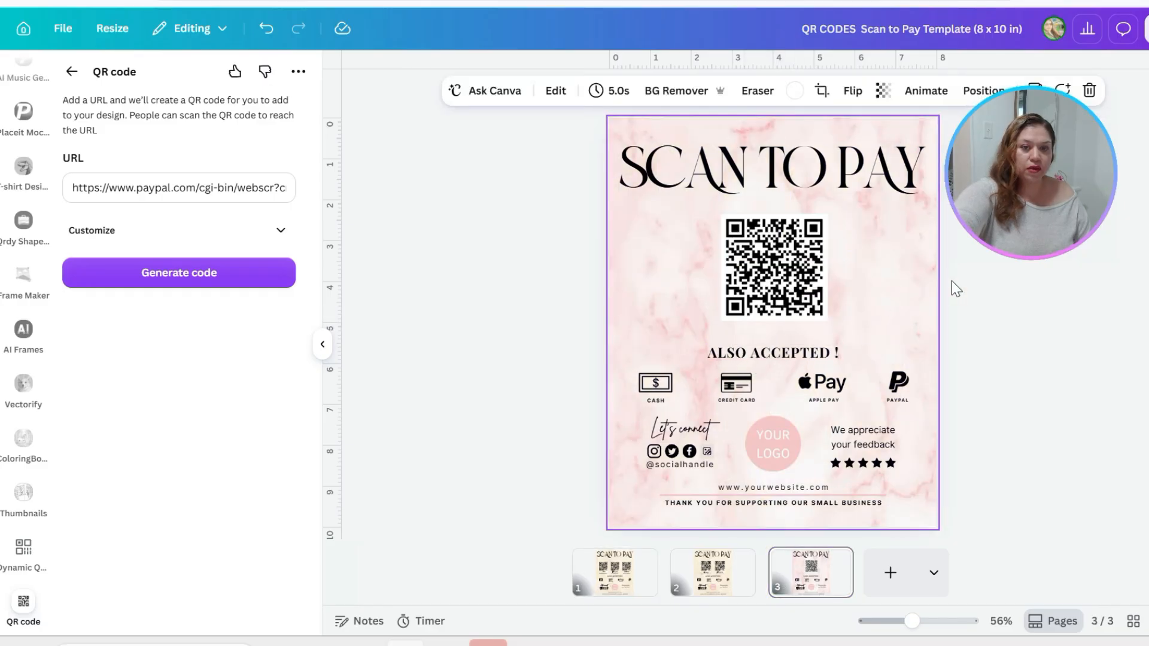
key(ctrl+v)
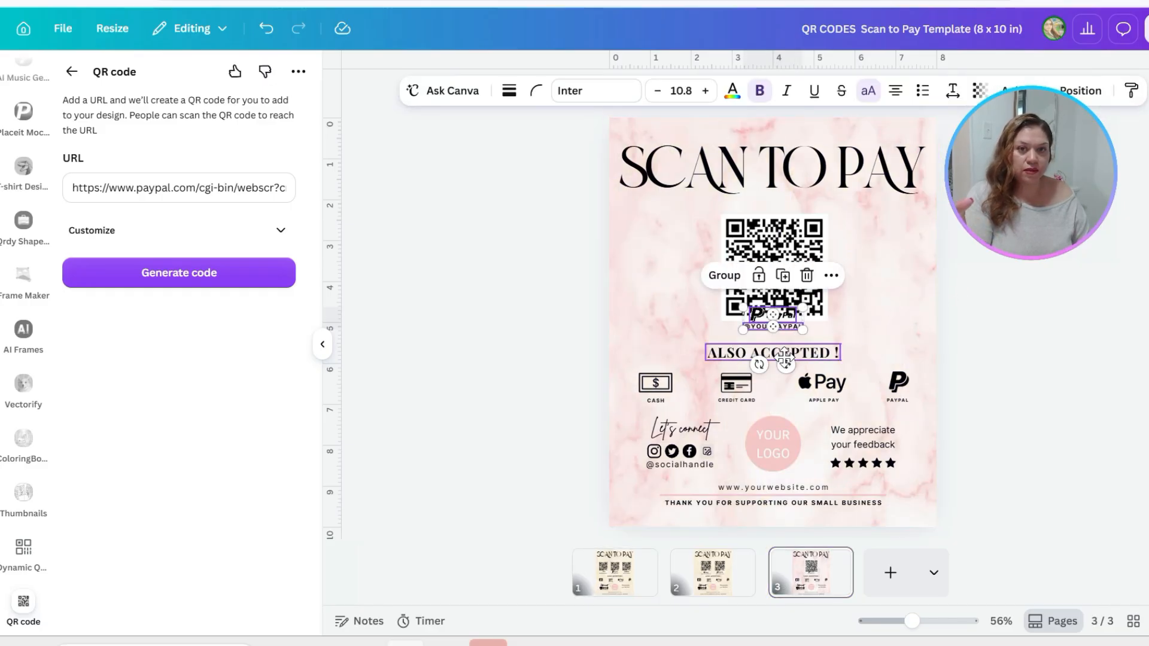
drag(785, 368, 787, 381)
click(832, 247)
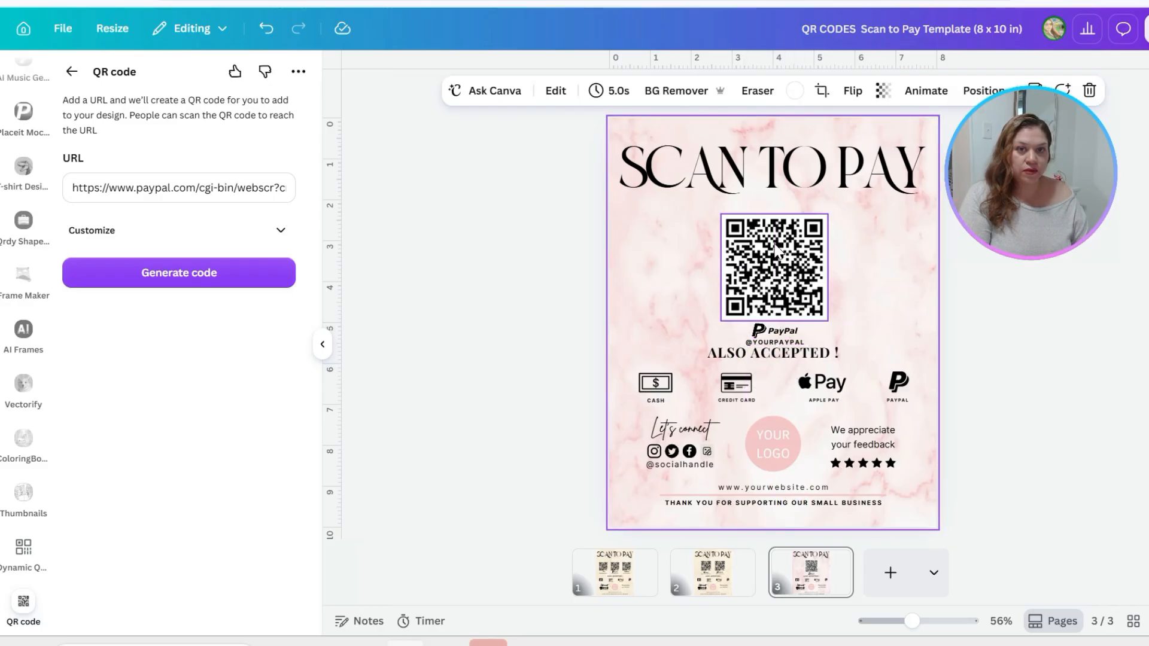
click(777, 245)
click(888, 288)
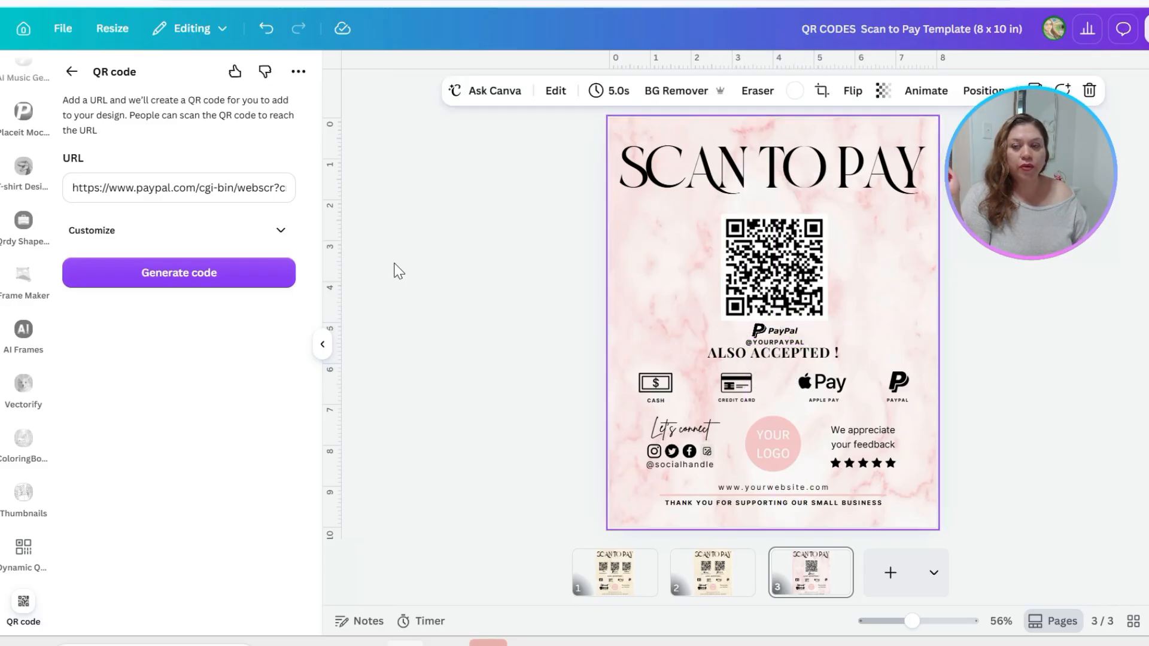
Browse the full set of "qr code" graphics and add the "Scan me" corner-bracket frame with the looped arrow to page 3
click(70, 72)
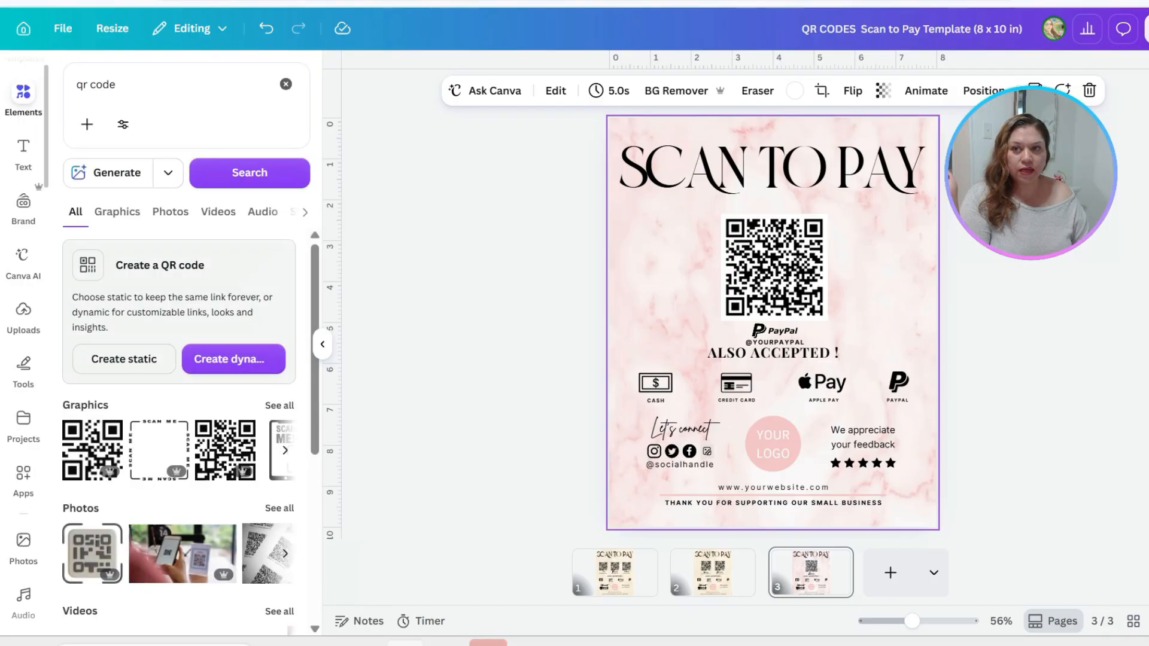
click(279, 405)
scroll(205, 516, down, 5)
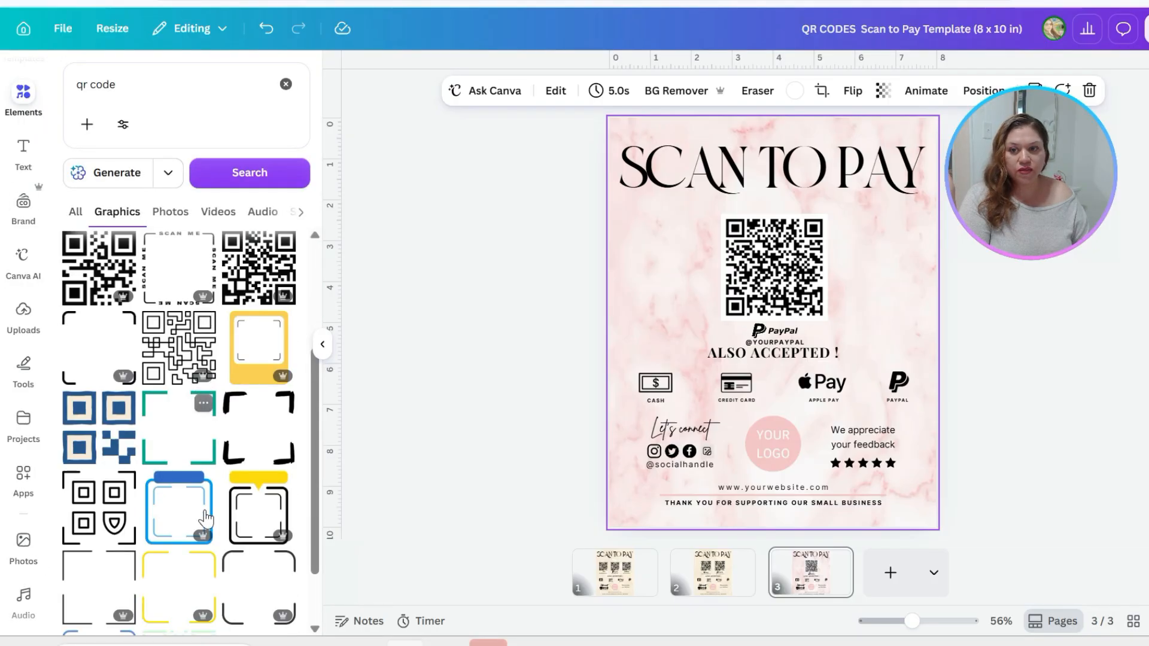
scroll(168, 413, up, 3)
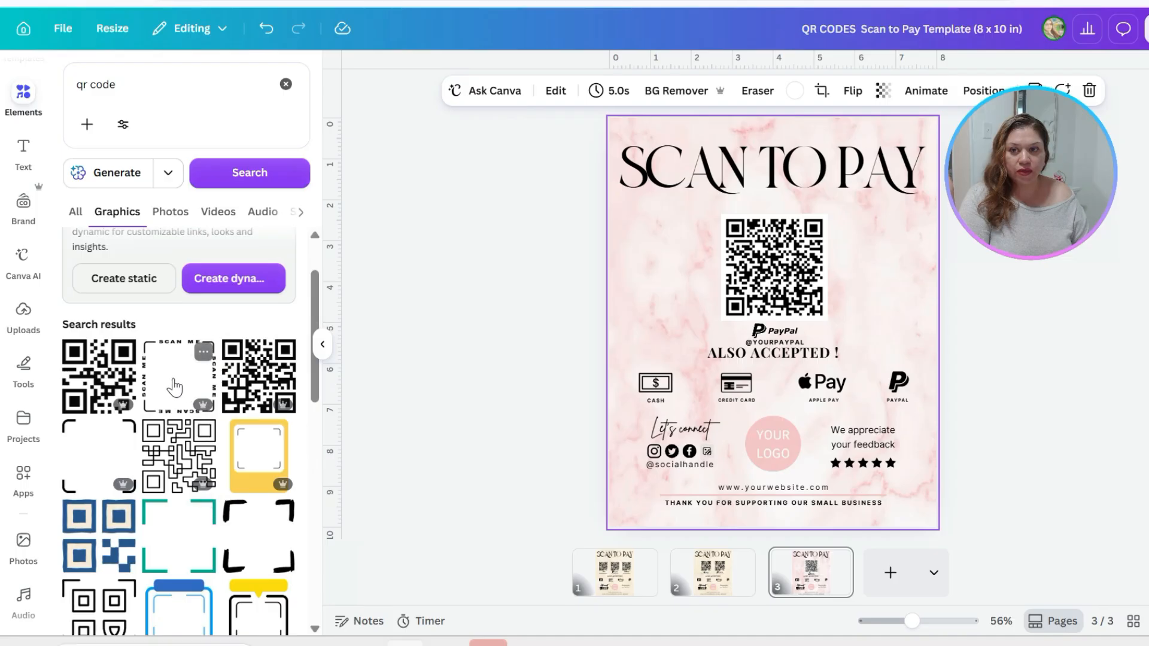
scroll(179, 383, down, 5)
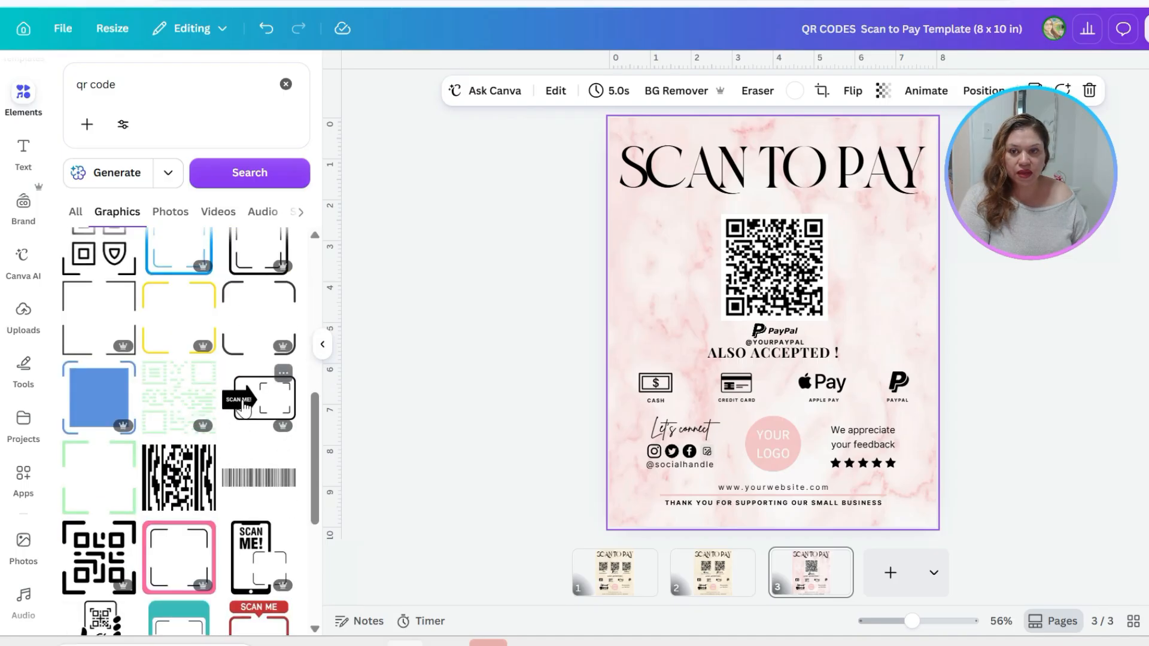
scroll(273, 419, down, 2)
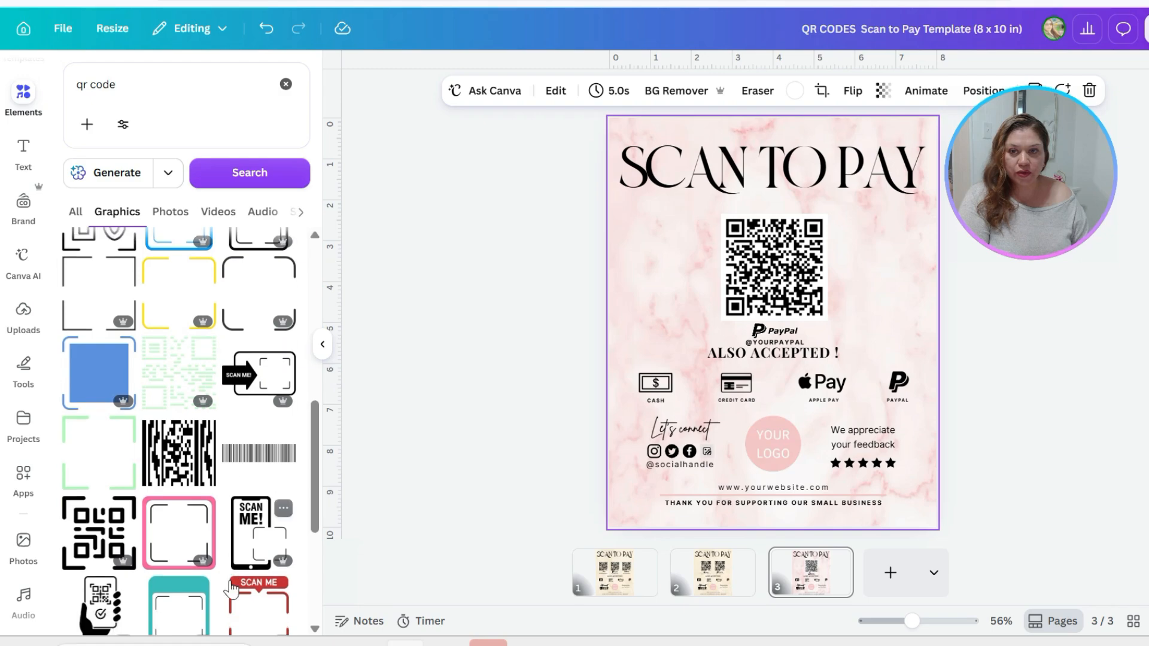
scroll(207, 544, down, 3)
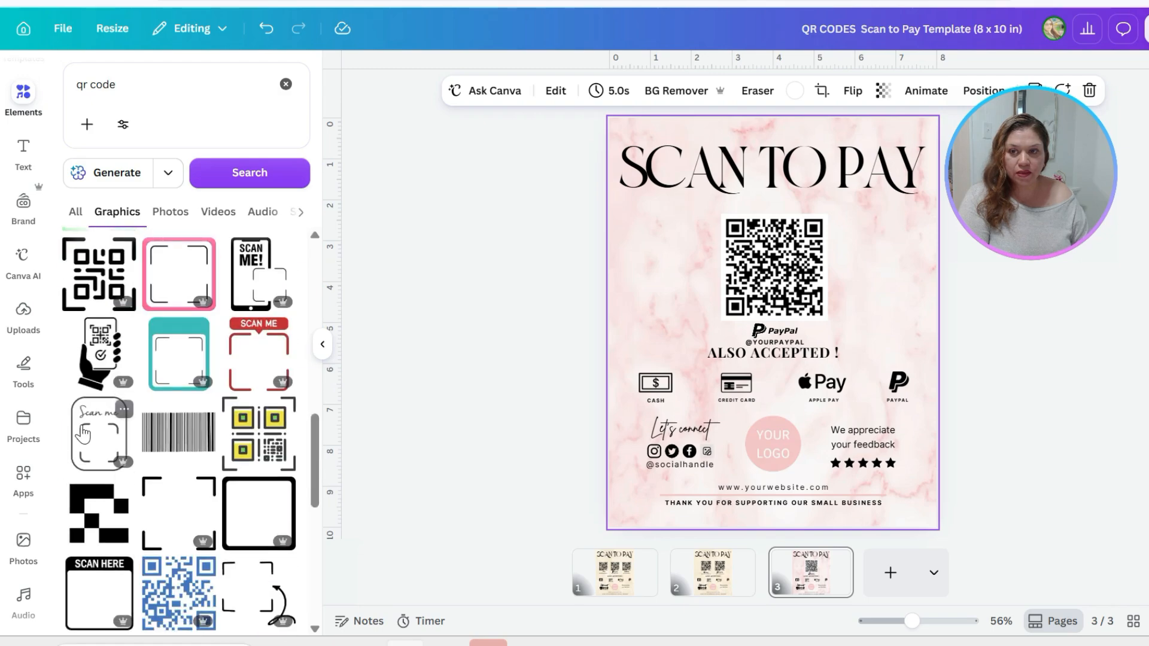
scroll(98, 450, down, 9)
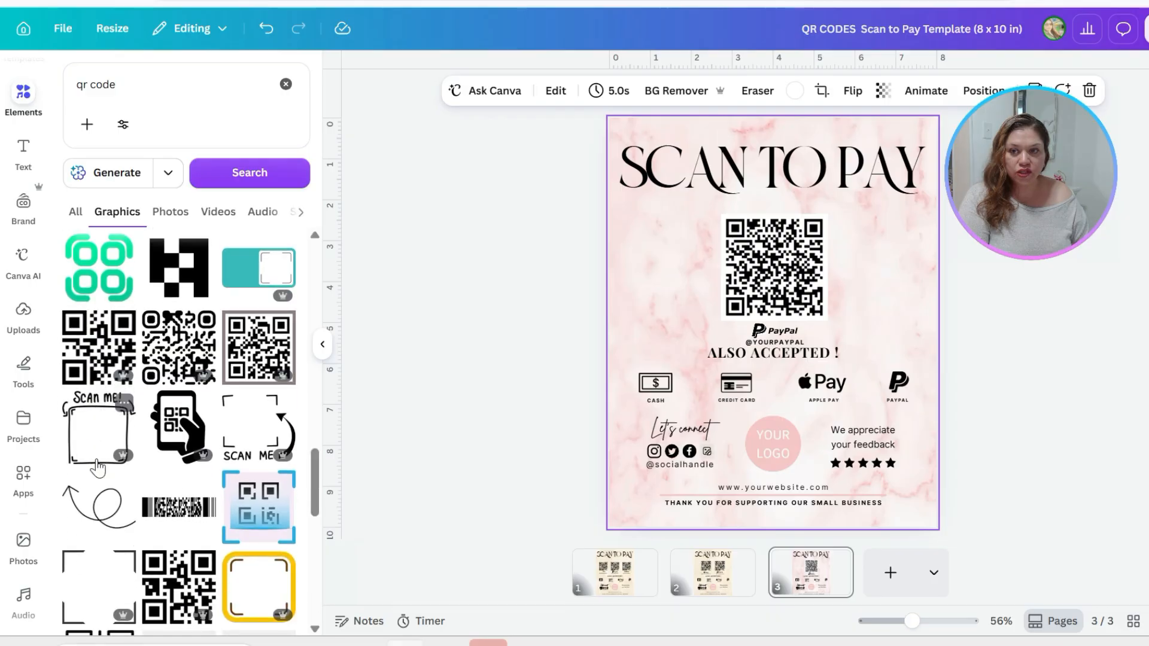
scroll(98, 467, down, 3)
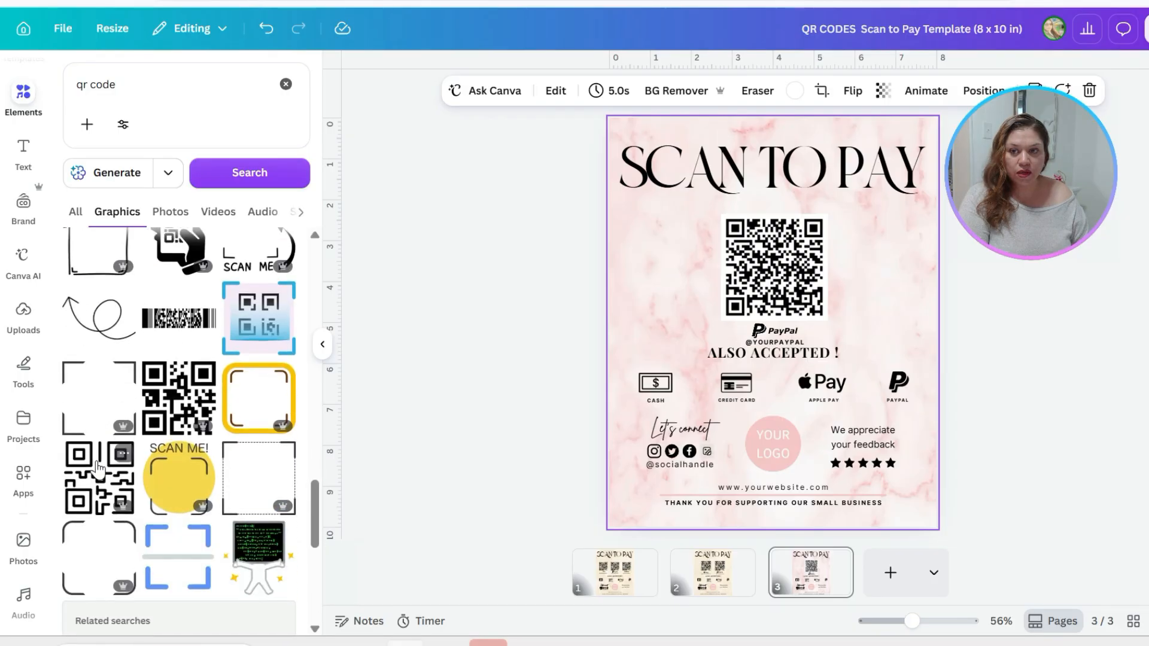
scroll(177, 521, down, 1)
scroll(177, 521, down, 4)
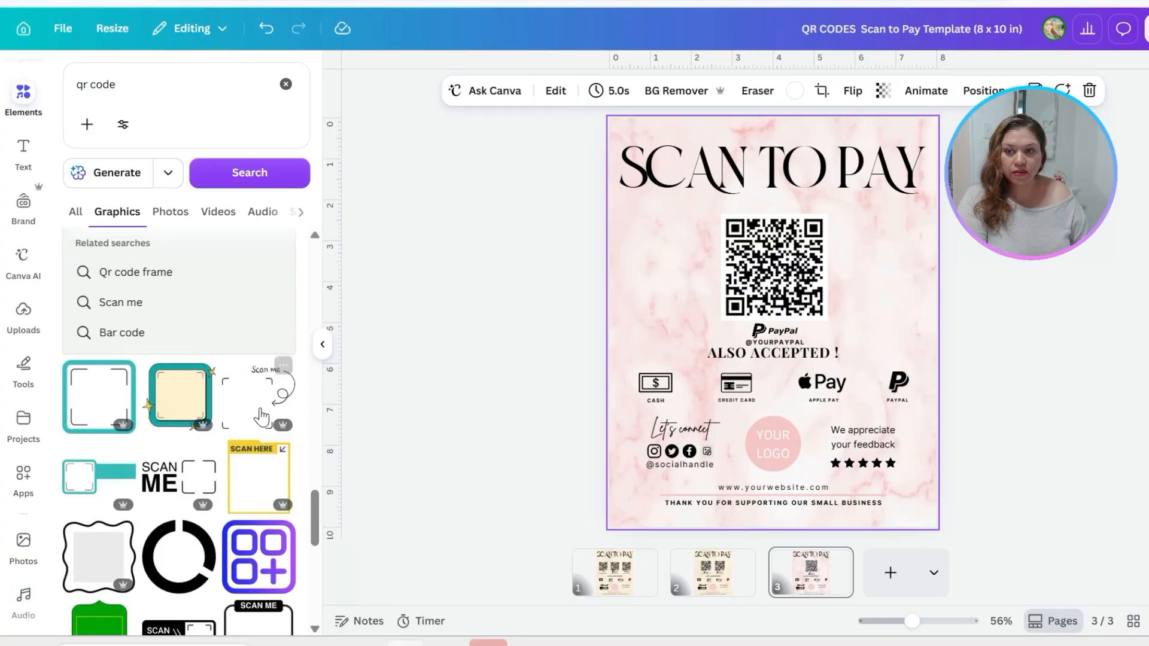
click(250, 418)
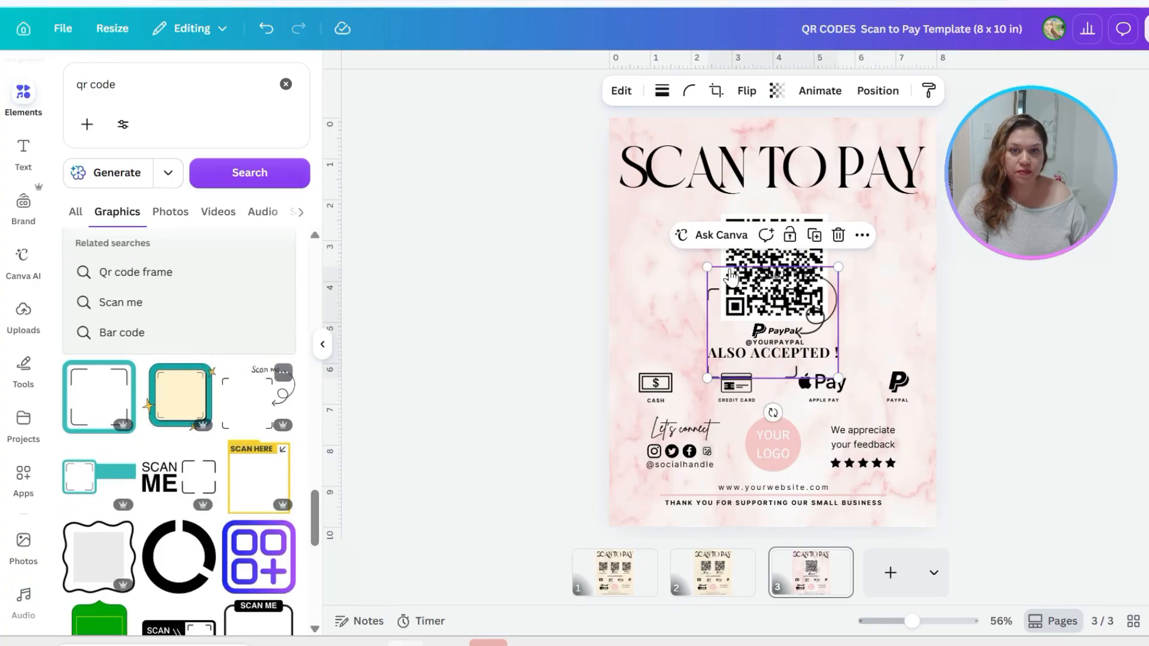
Move and enlarge the "Scan me" frame so its corner brackets surround the PayPal QR code
drag(826, 270, 824, 266)
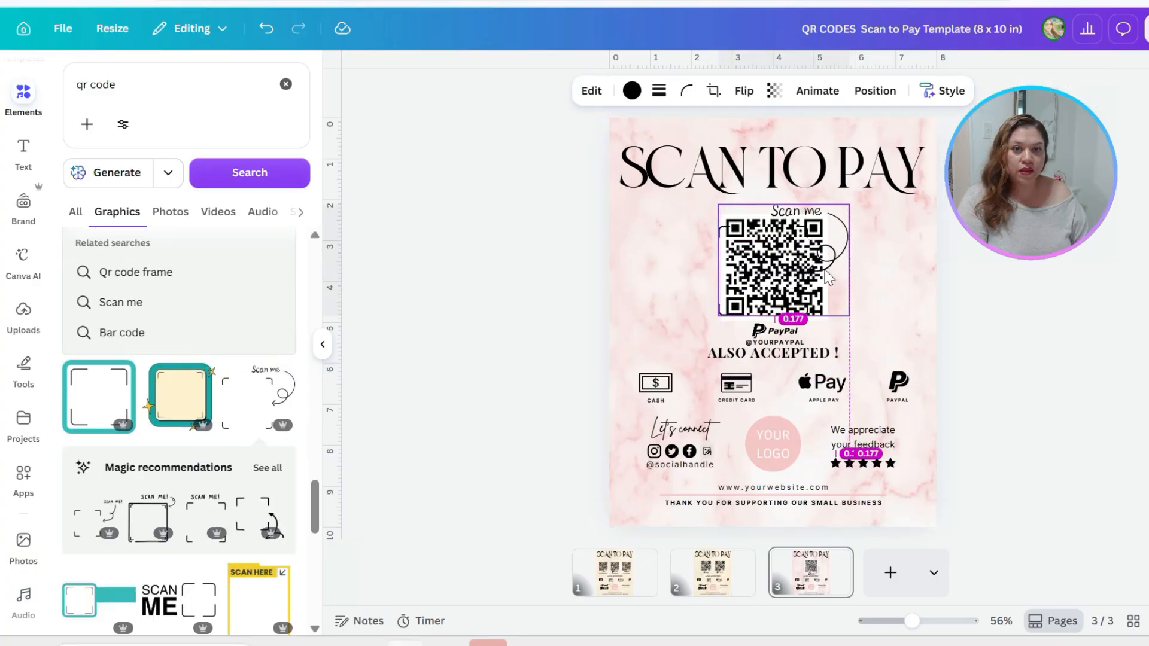
drag(850, 315, 862, 324)
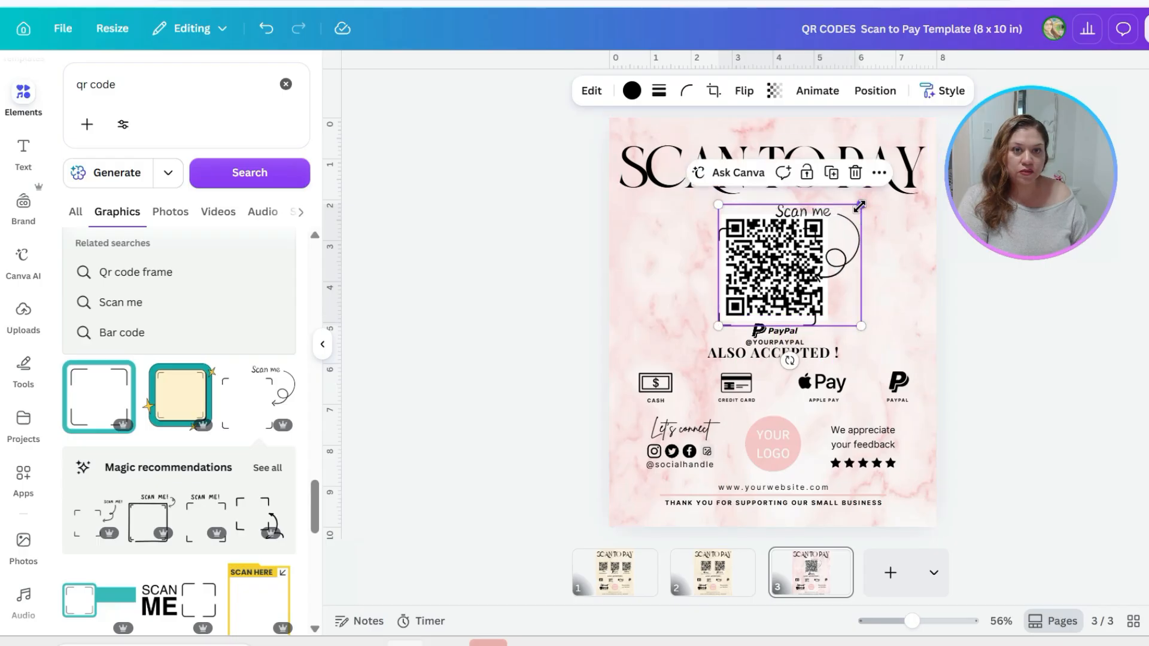
drag(862, 205, 880, 189)
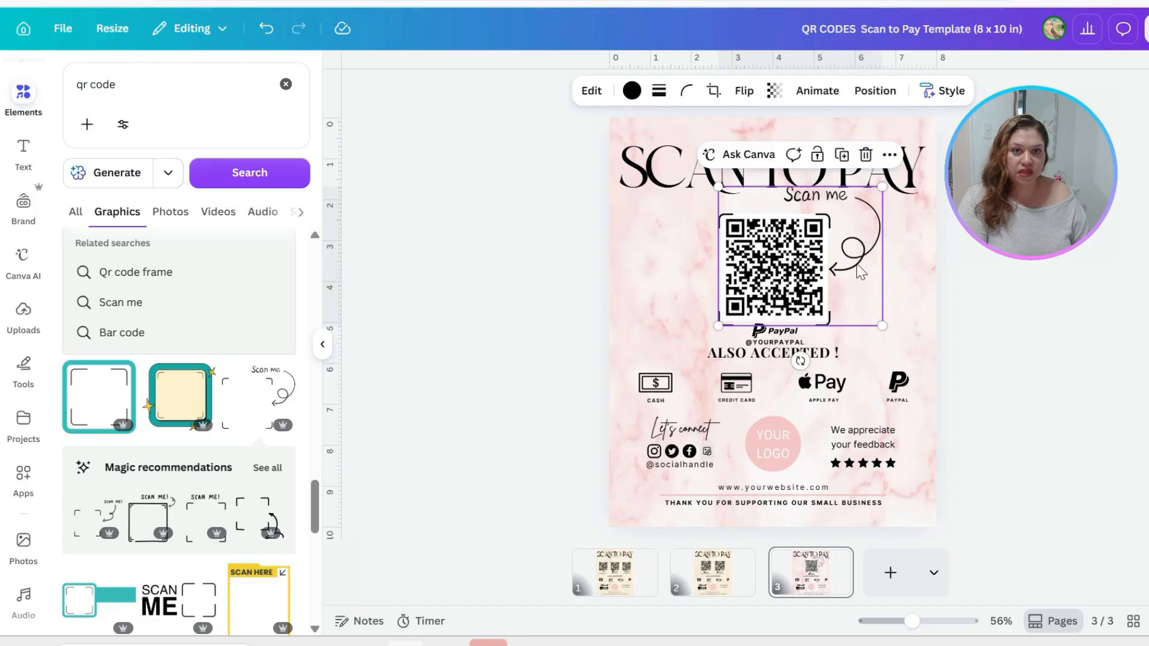
drag(860, 272, 858, 266)
click(886, 251)
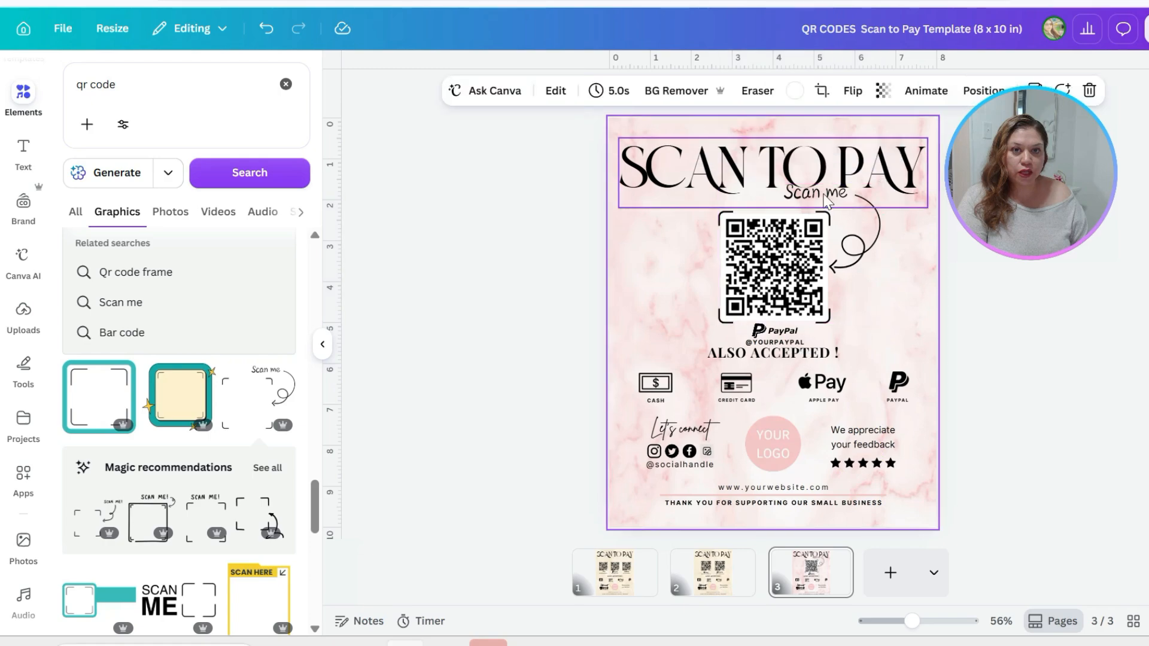
Recolour the "Scan me" frame and arrow to the custom red #CD0707
click(826, 201)
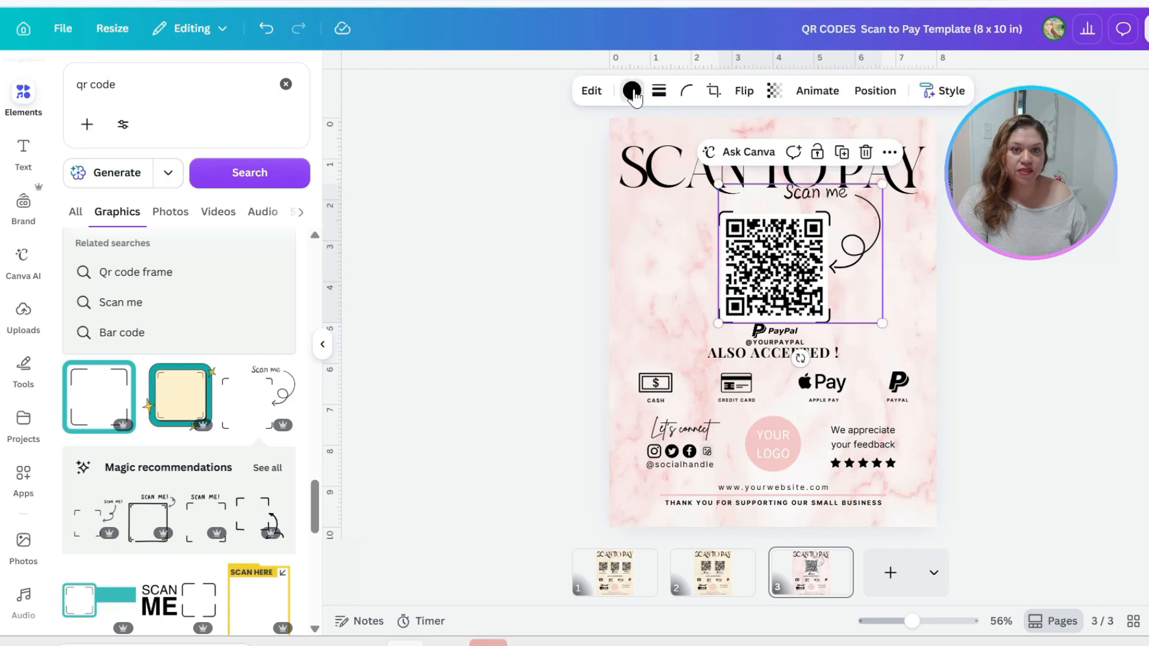
click(633, 91)
click(112, 340)
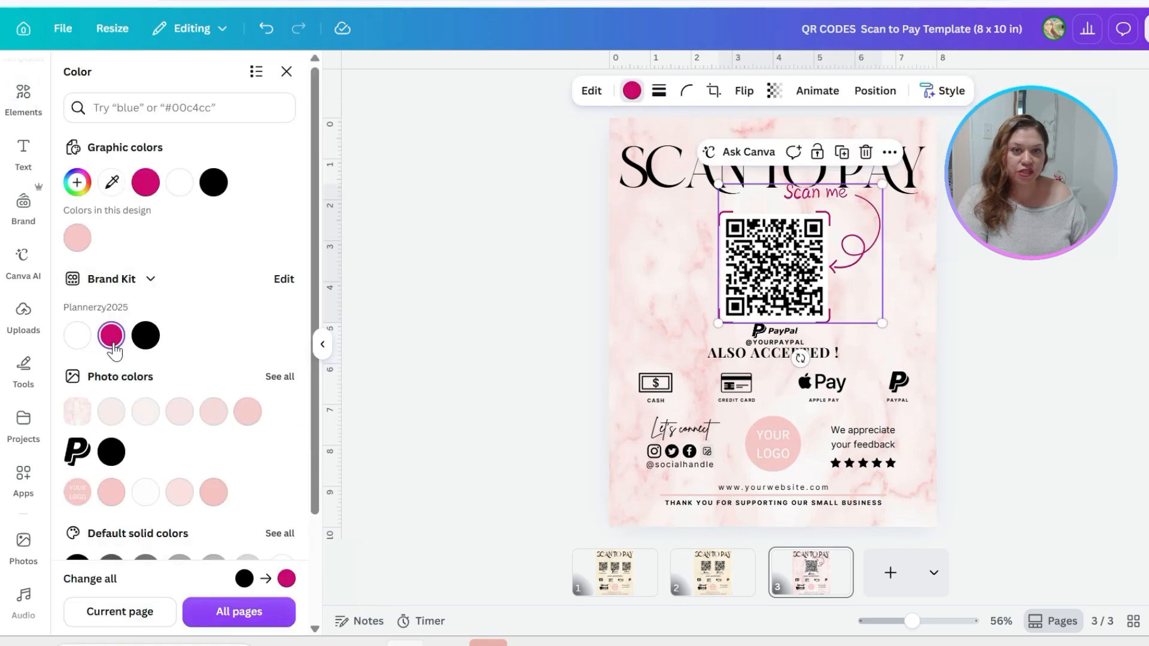
click(77, 182)
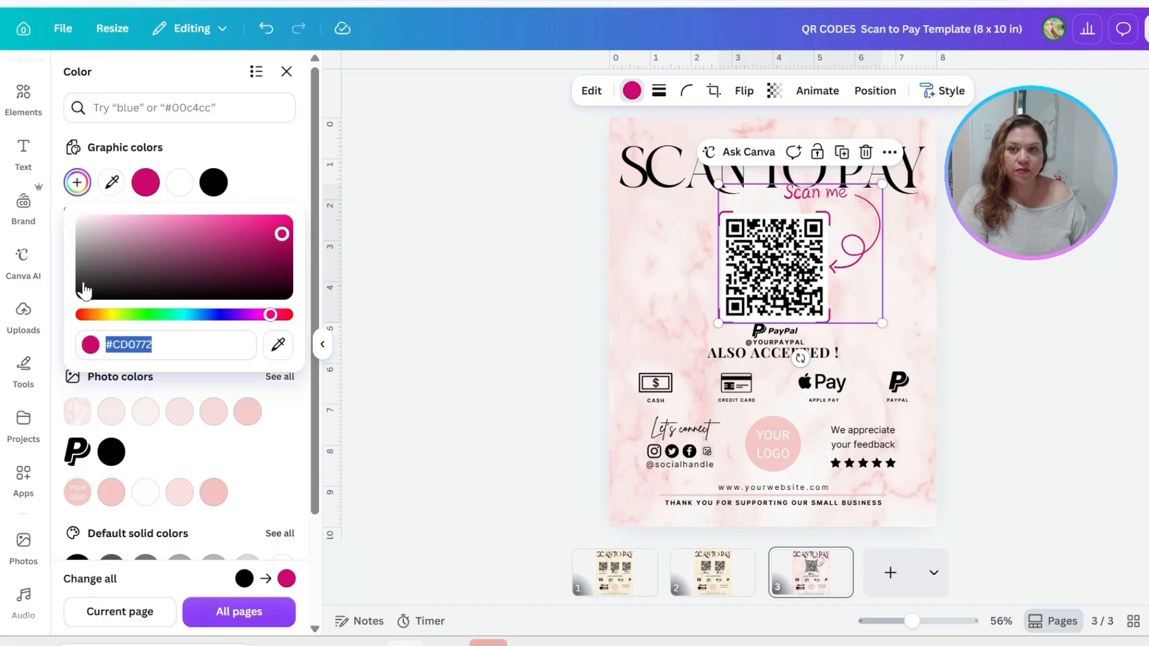
drag(139, 316, 68, 331)
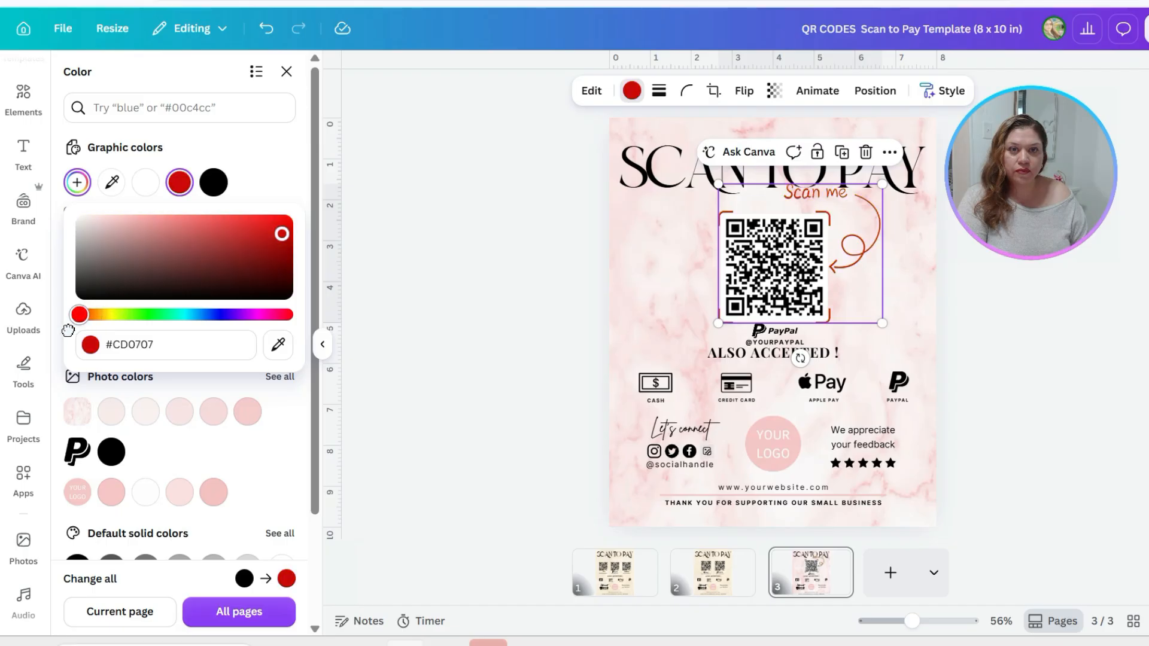
click(915, 300)
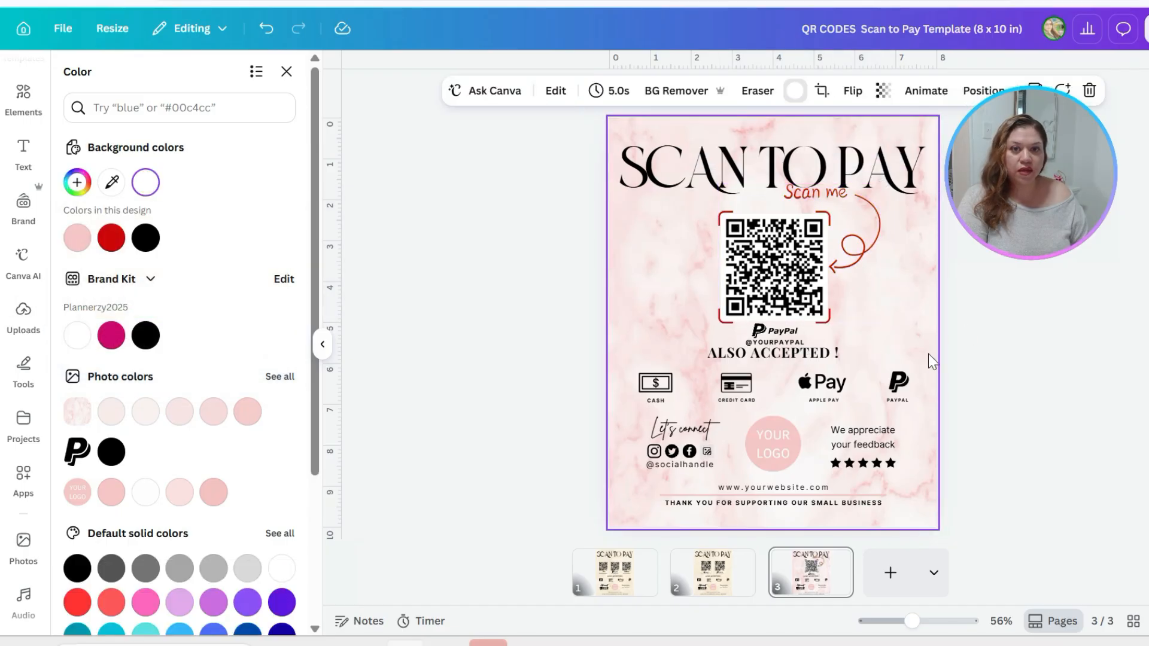
Select the YOUR LOGO placeholder, review its colour options and open the uploaded files
click(792, 466)
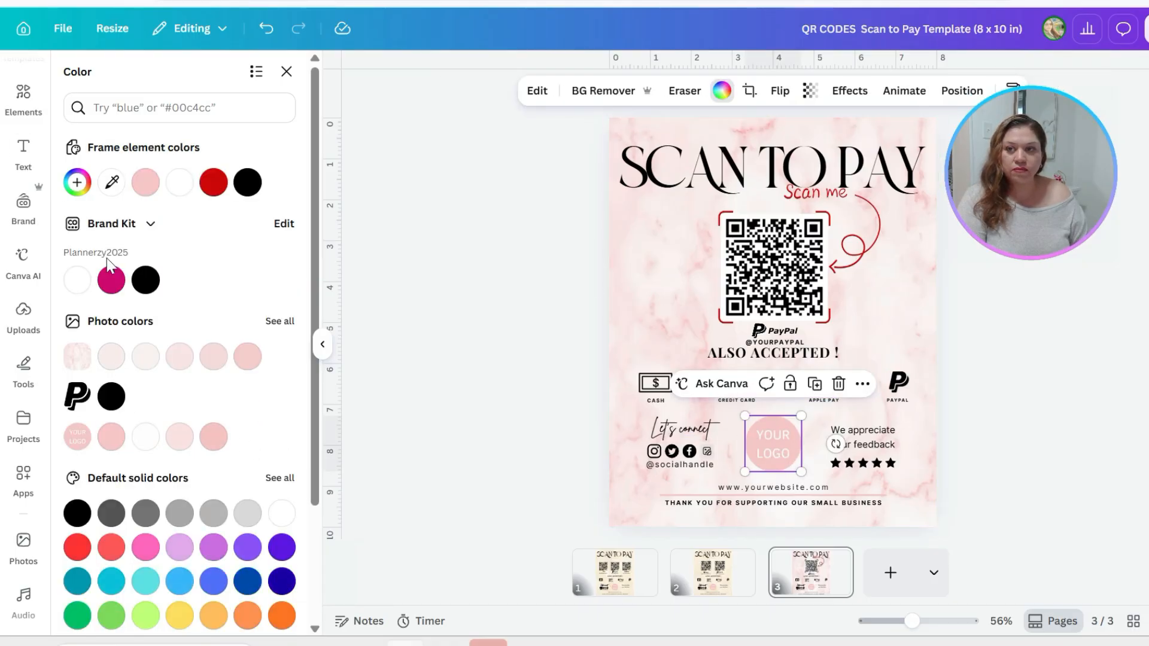
scroll(308, 431, down, 3)
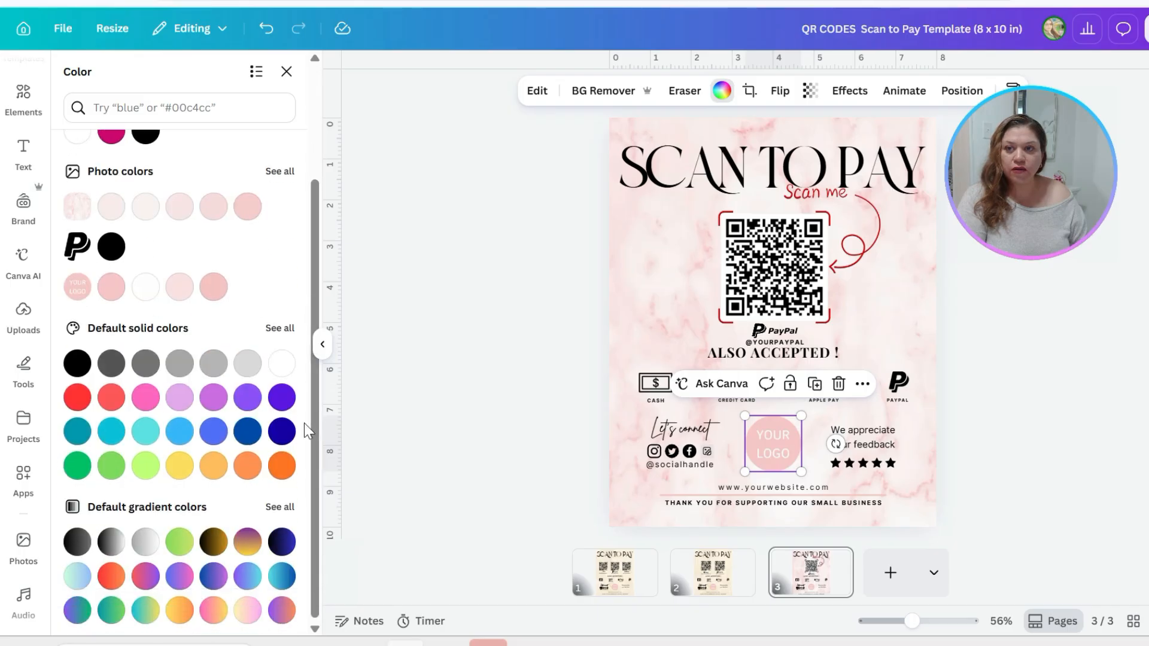
scroll(304, 430, up, 3)
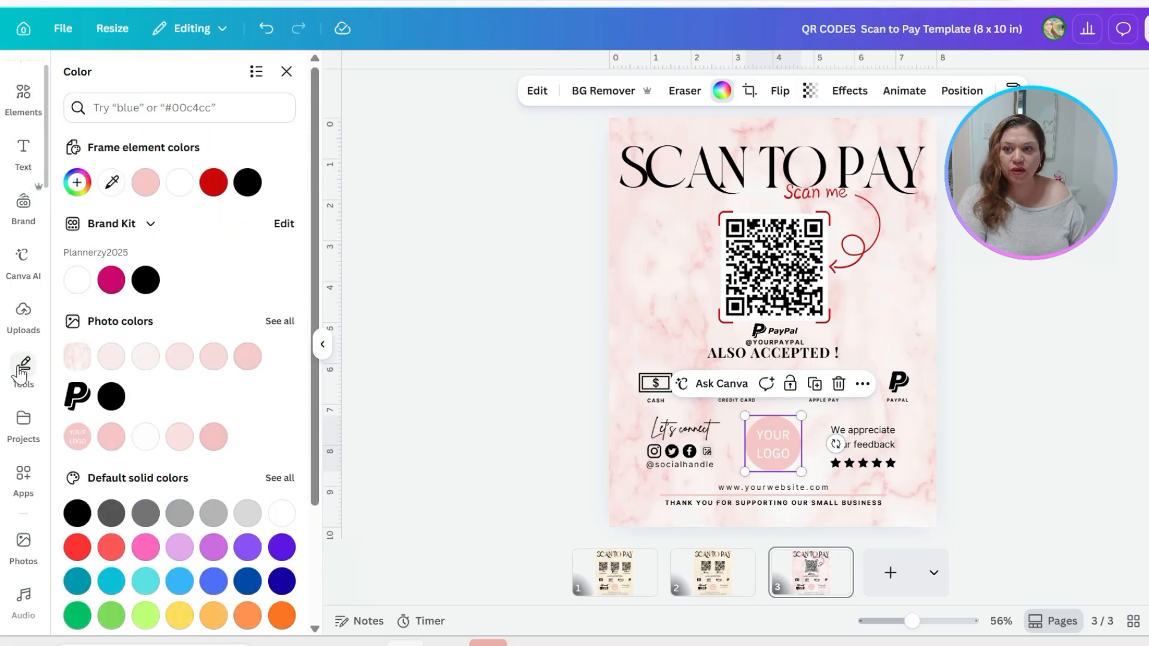
scroll(22, 371, up, 1)
click(25, 133)
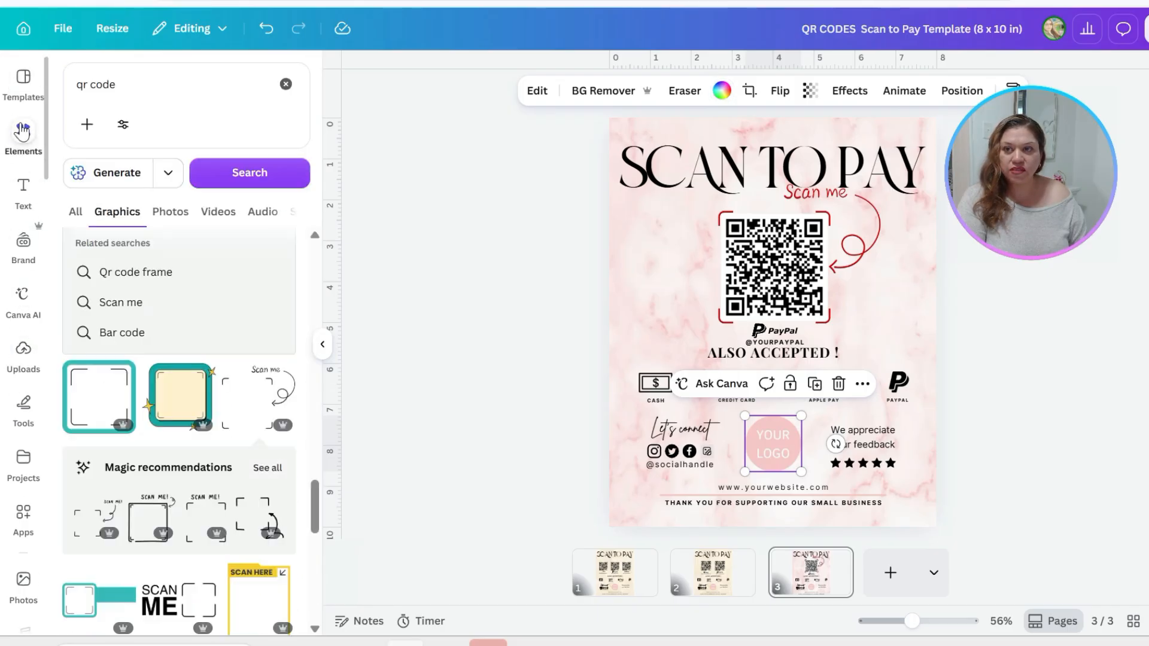
click(23, 353)
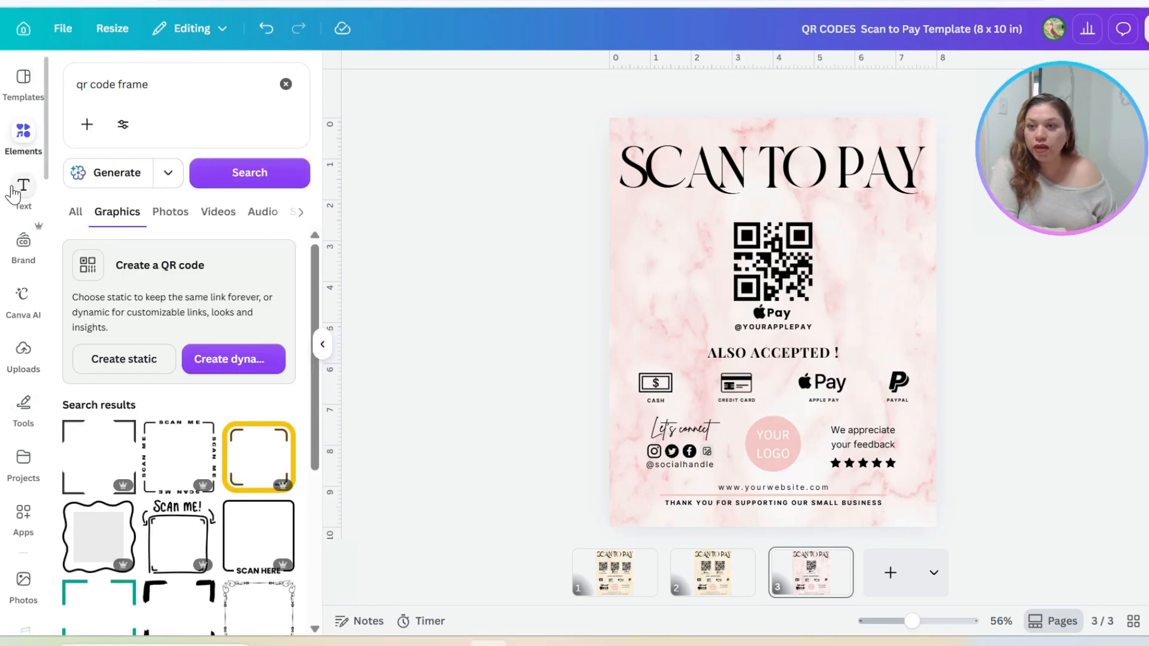
Create a dynamic QR code with the Stars pattern from the copied PayPal payment link
click(222, 362)
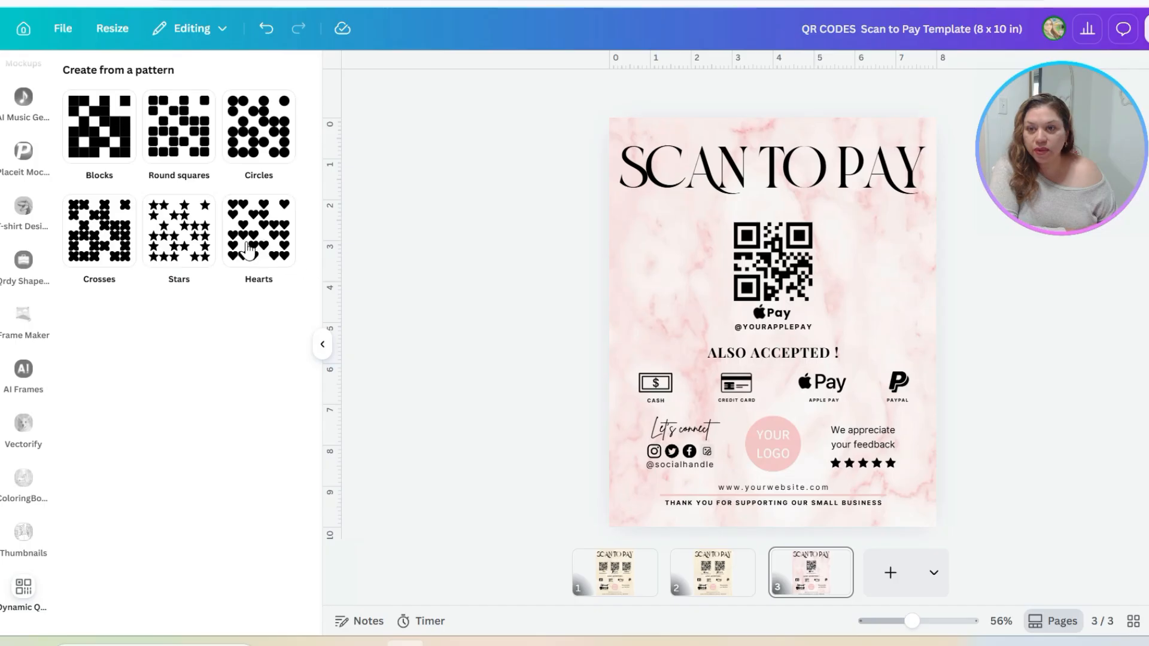
click(178, 230)
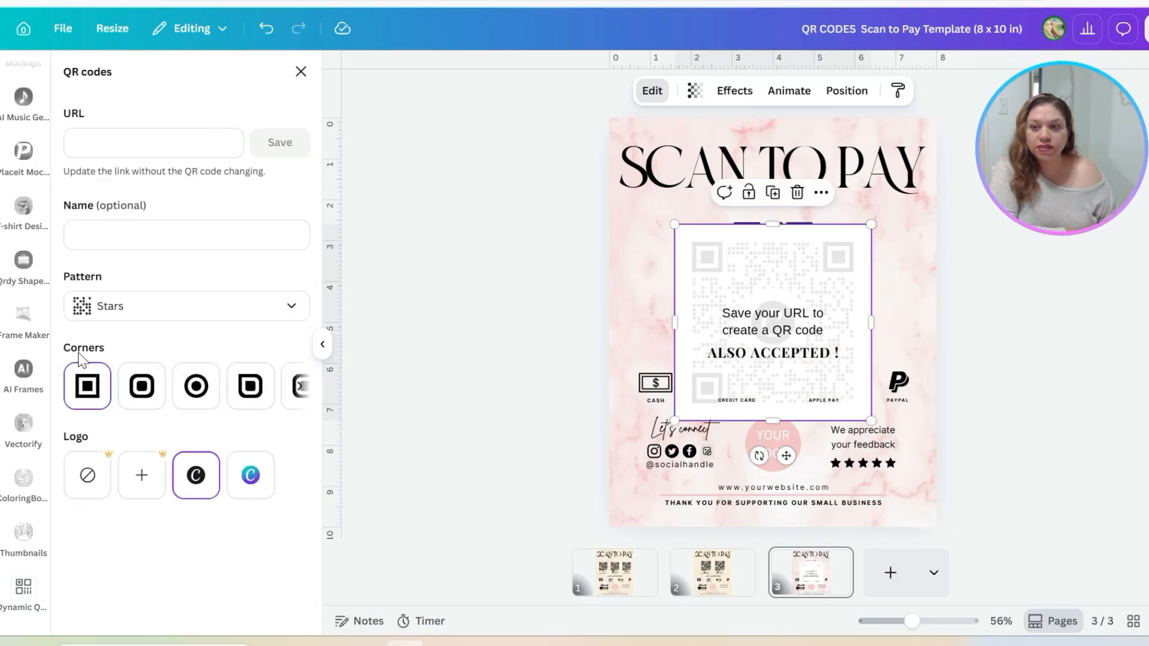
key(ctrl+v)
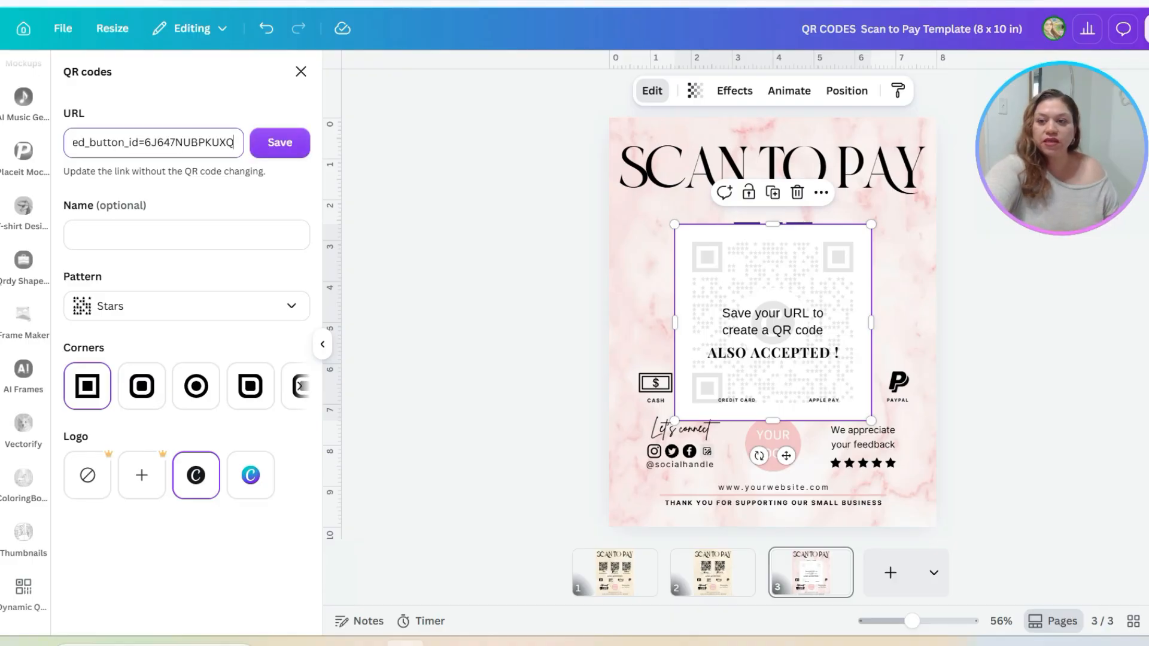
click(265, 146)
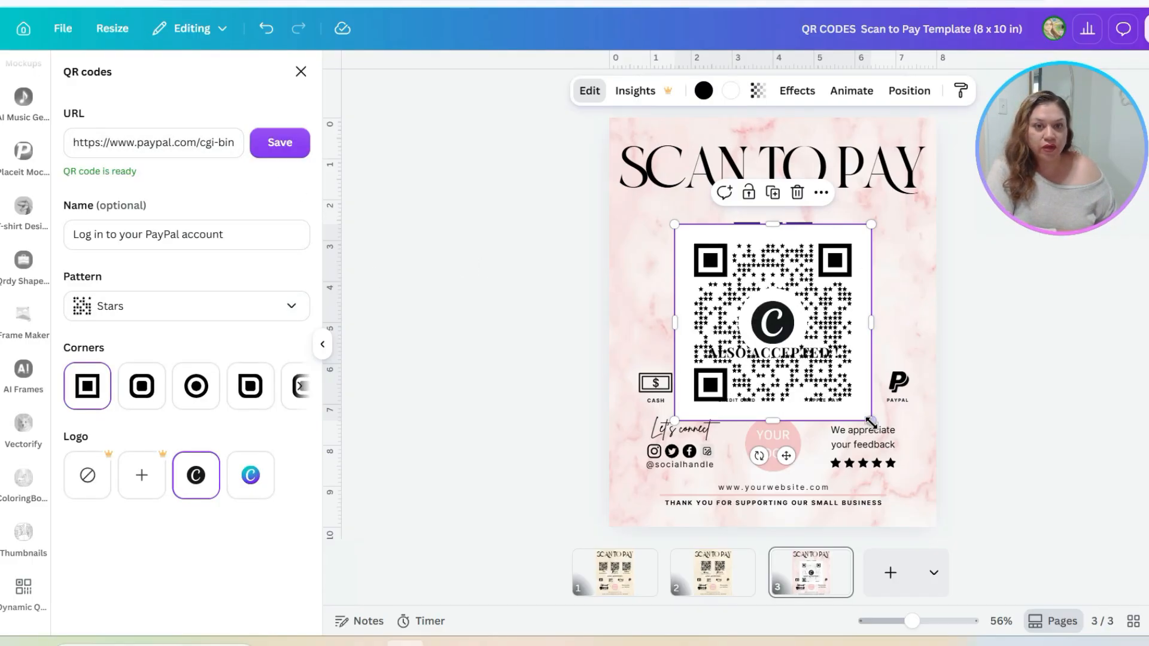
Scale down the star-patterned QR code, centre it beneath the title and delete the Apple Pay placeholder group behind it
drag(872, 423, 784, 341)
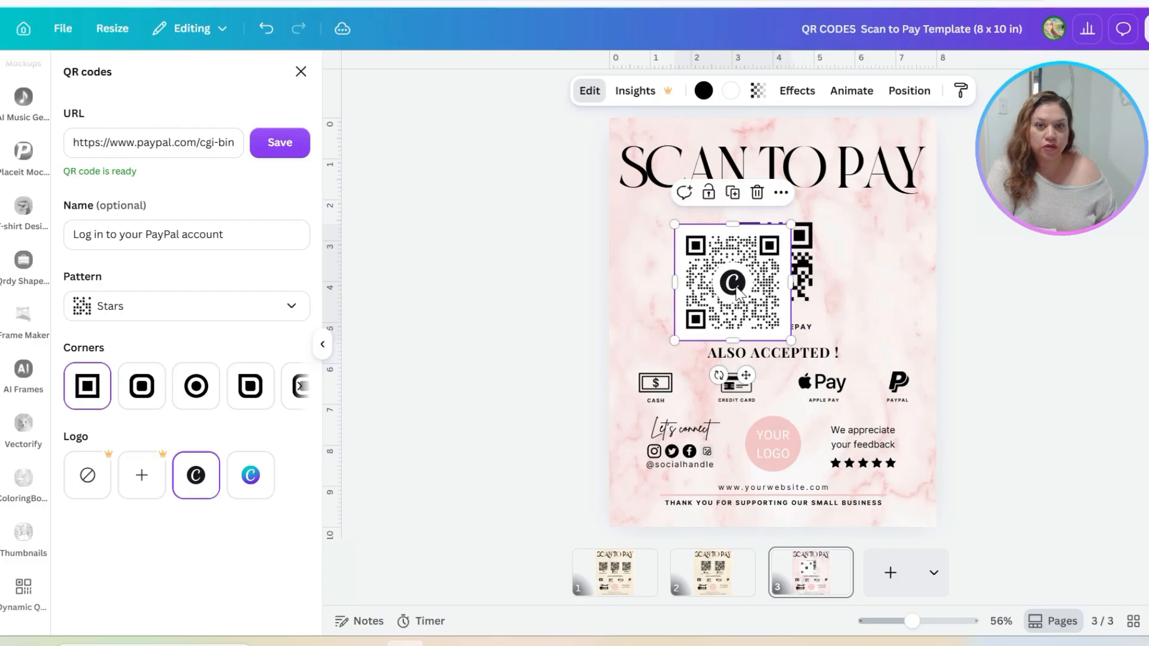
drag(739, 285, 781, 269)
click(771, 234)
key(Delete)
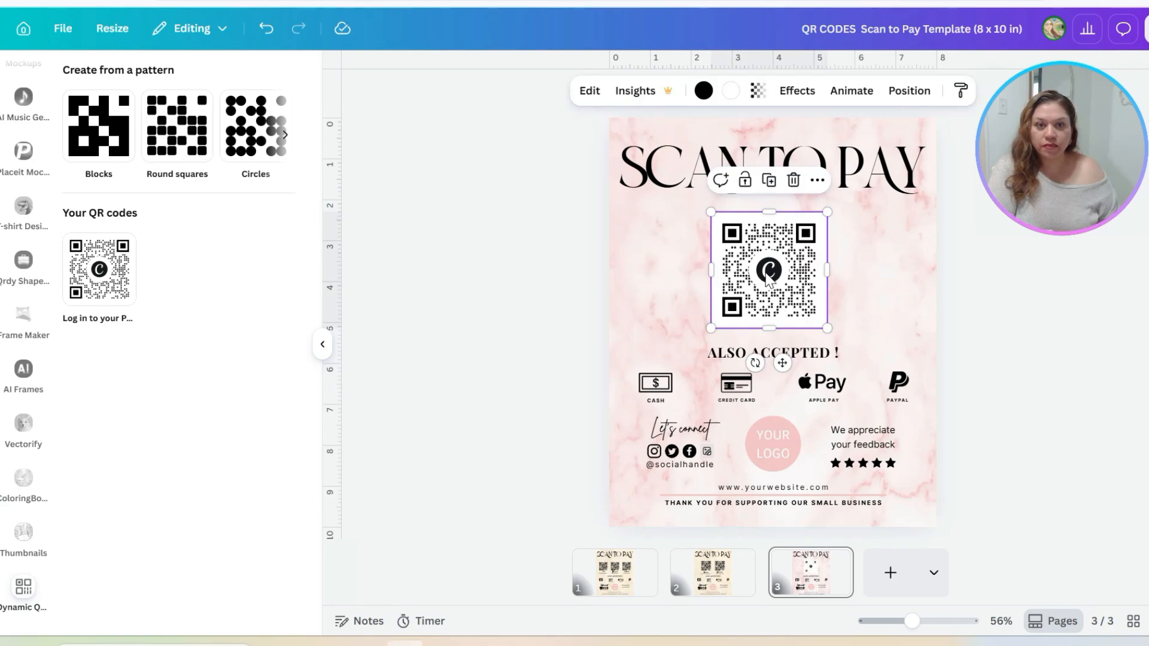
Delete the star-patterned QR code beneath the title and insert a new dynamic QR code with the Hearts pattern
click(795, 181)
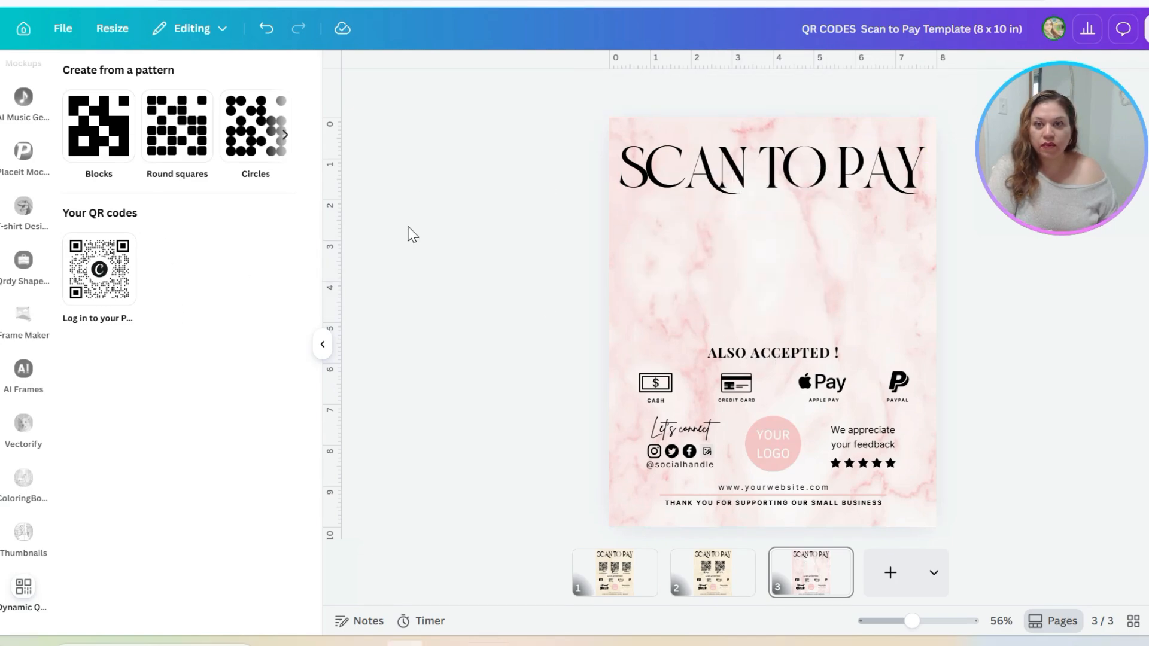
scroll(38, 461, up, 10)
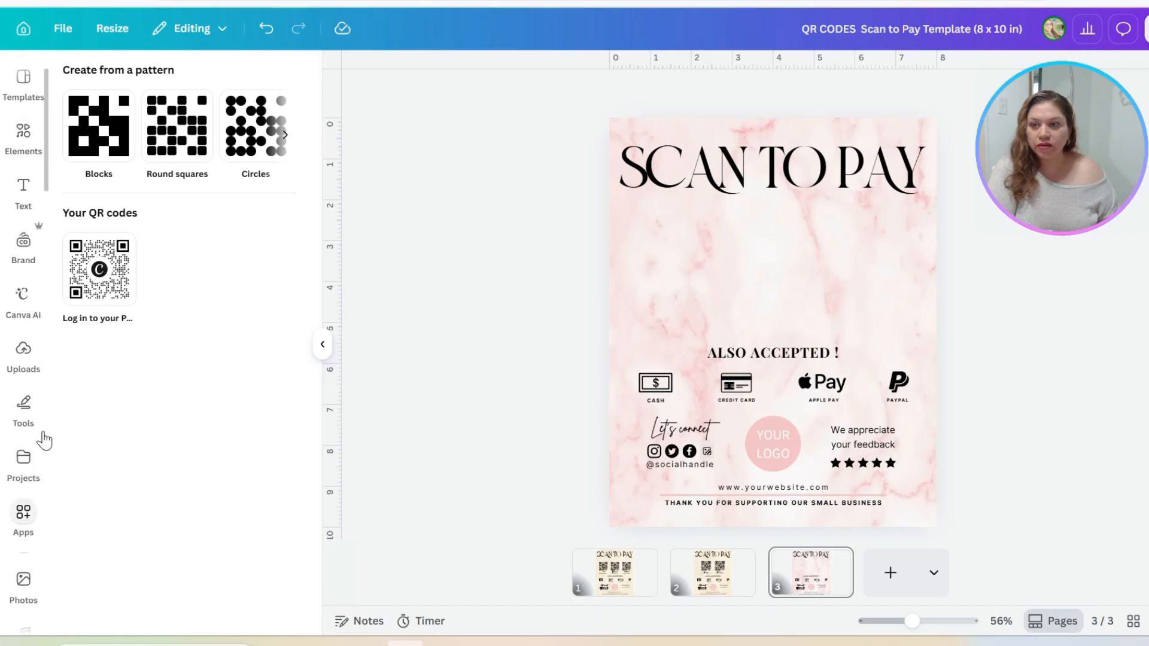
click(23, 133)
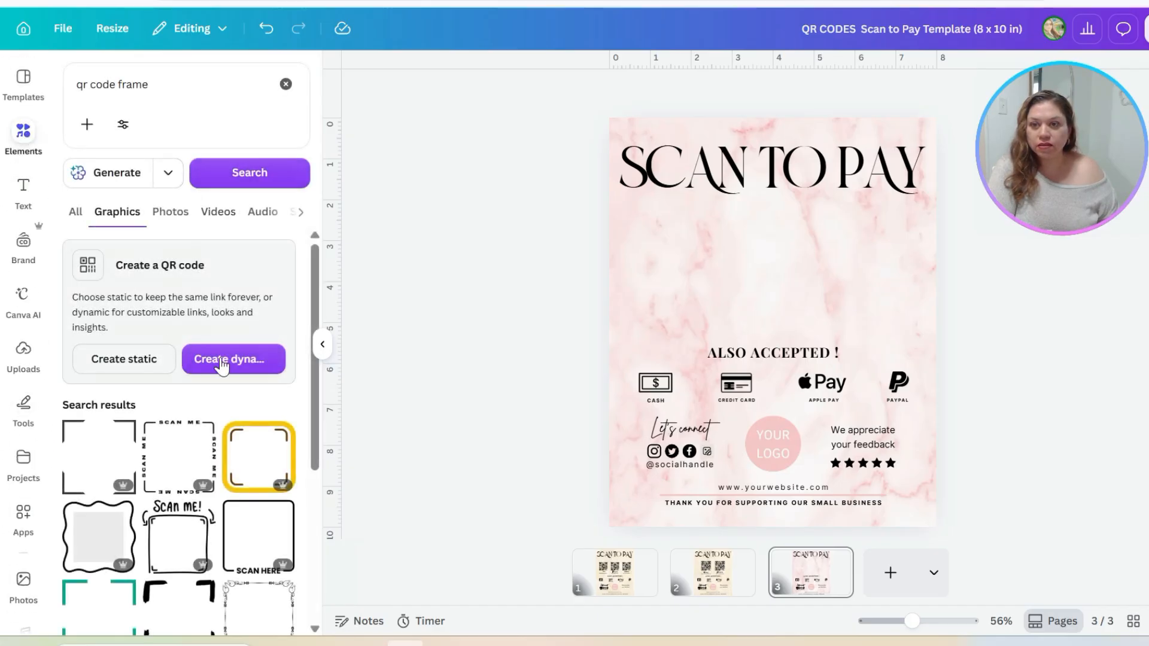
click(240, 371)
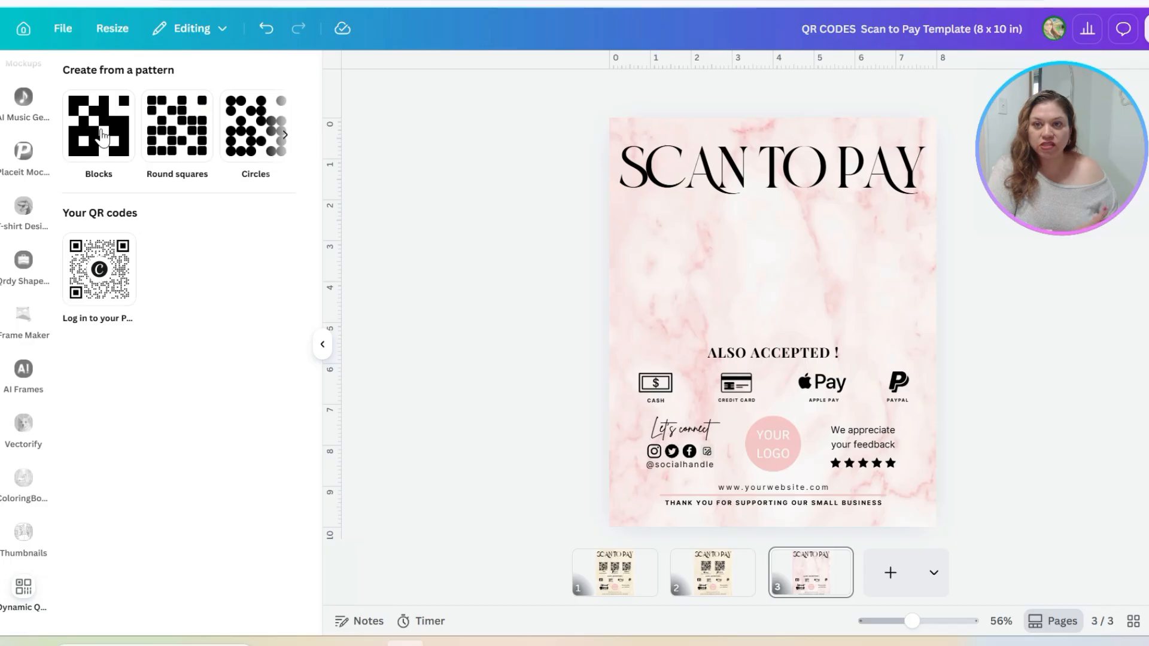
click(284, 134)
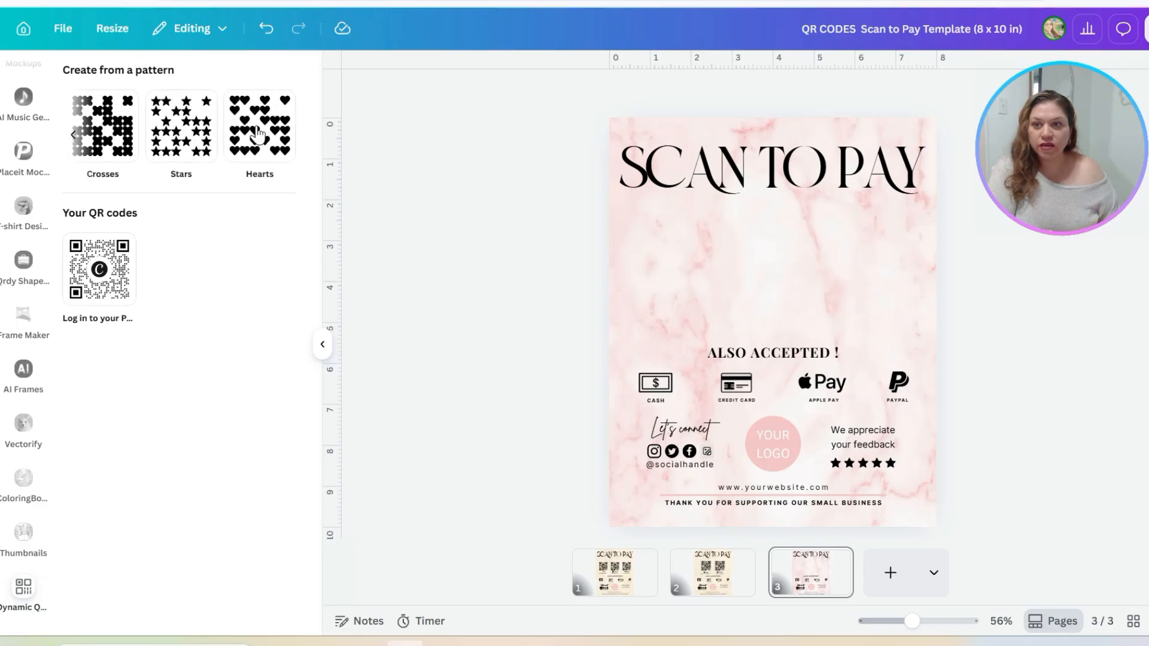
click(258, 133)
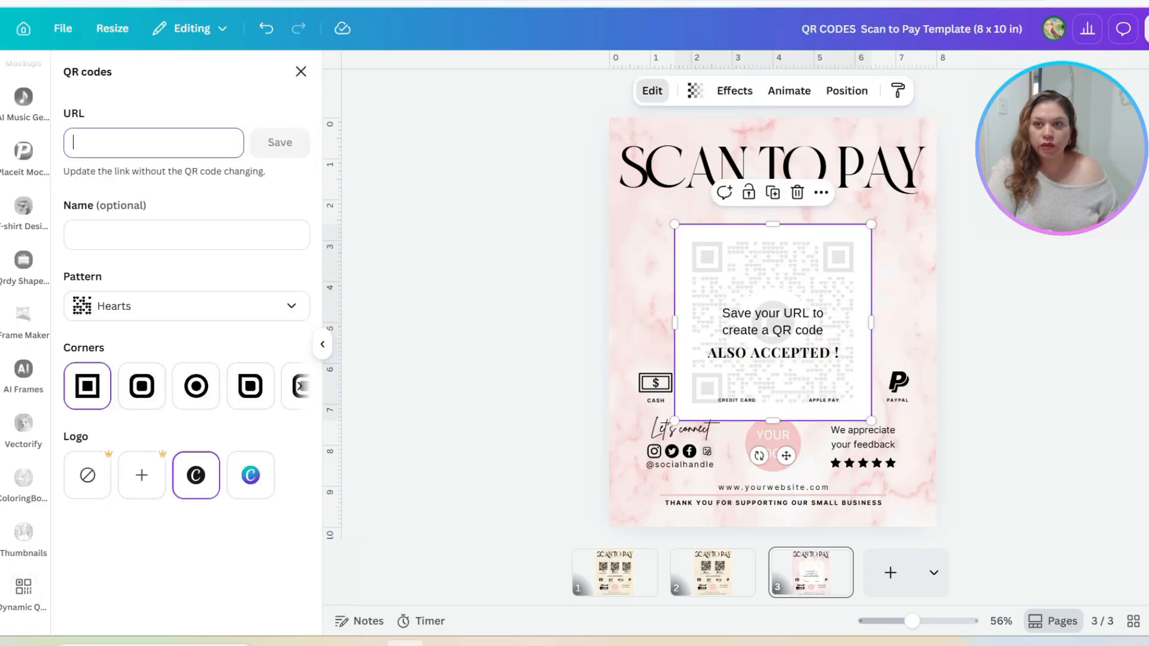
Generate the Hearts QR code from the copied PayPal payment link and scale it down beneath the SCAN TO PAY title
key(ctrl+v)
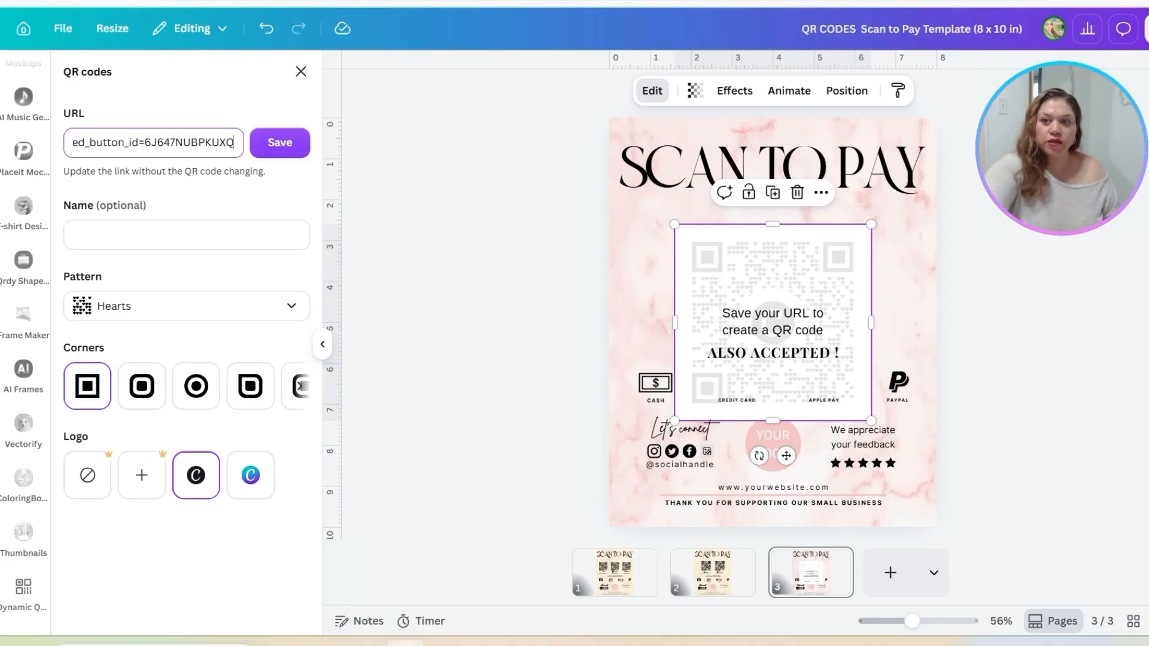
click(280, 142)
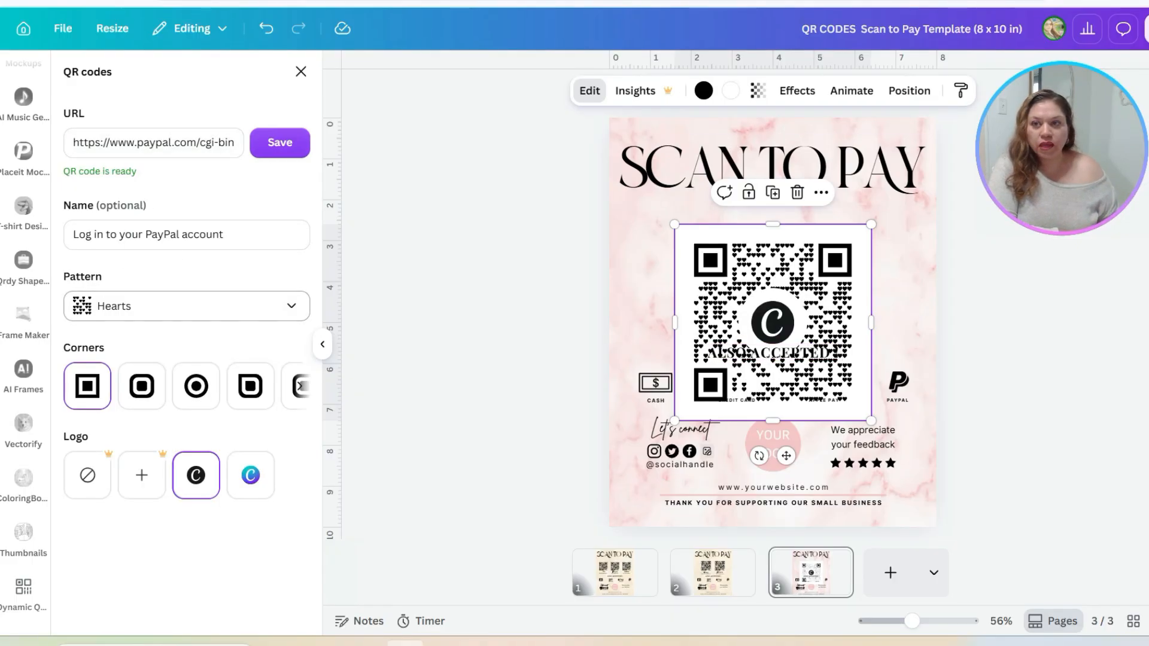
drag(831, 365, 784, 280)
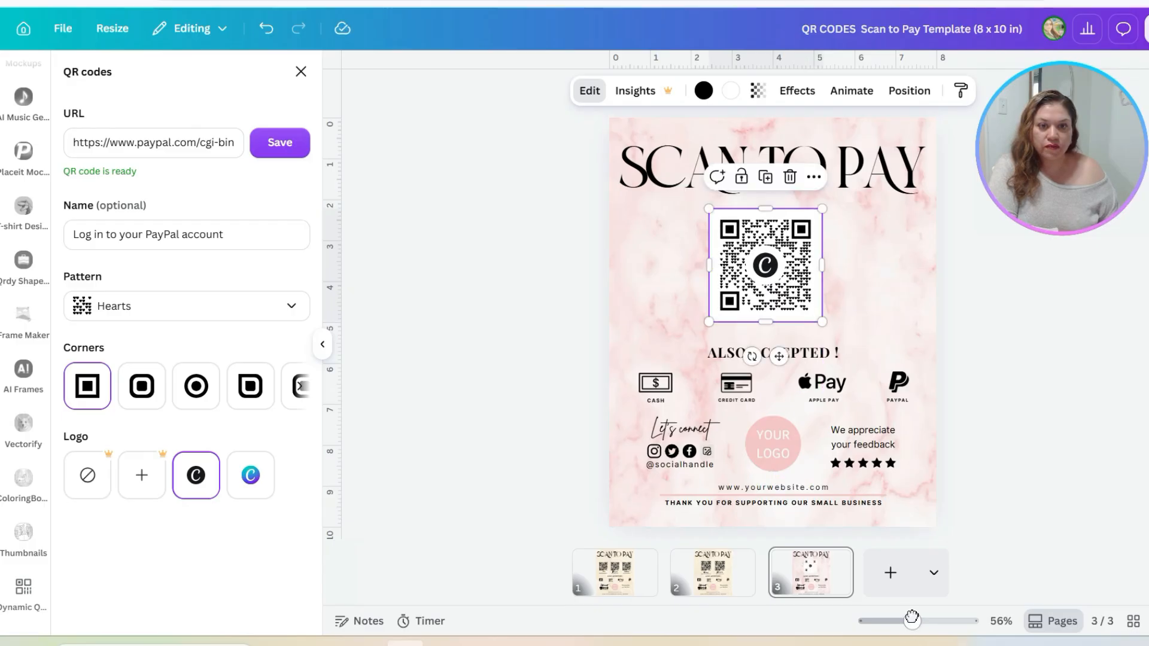
mouse_move(910, 623)
mouse_down()
mouse_move(972, 616)
mouse_move(926, 620)
mouse_up()
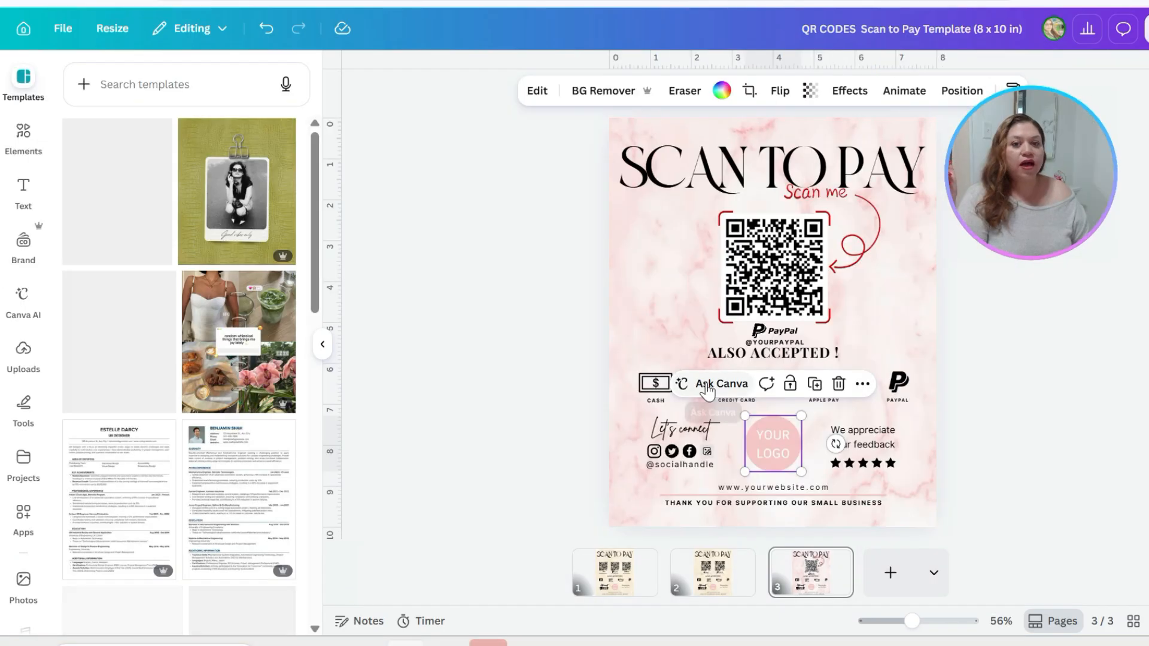
Clear the YOUR LOGO placeholder selection and review the file types available for downloading the design
click(322, 345)
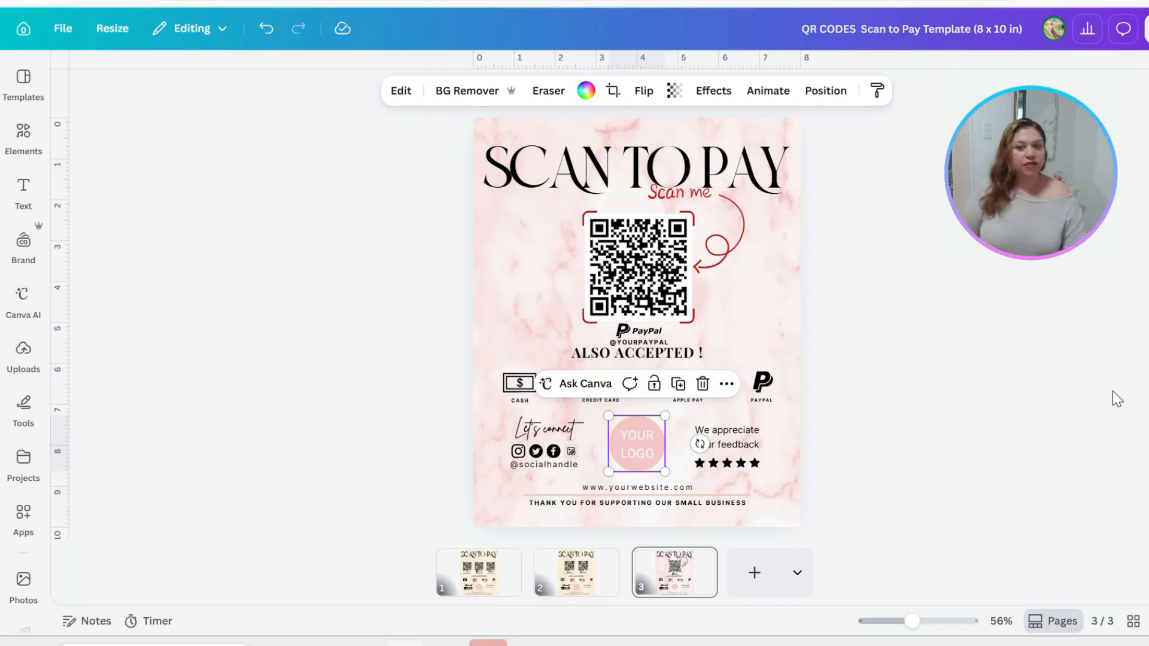
click(848, 409)
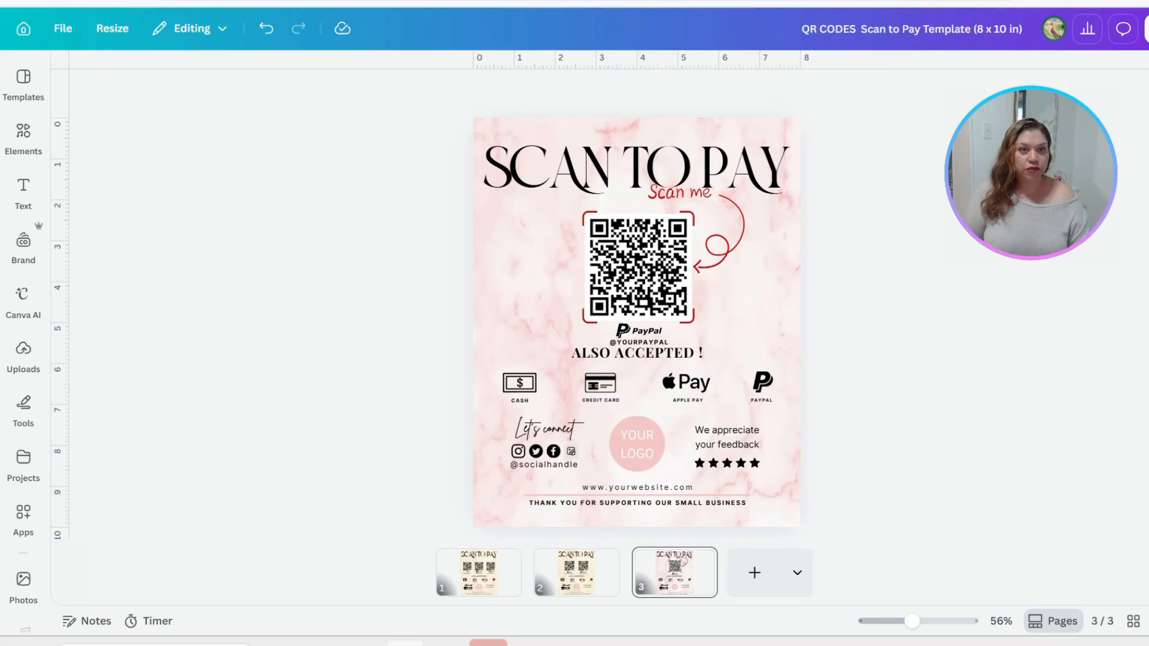
click(1146, 29)
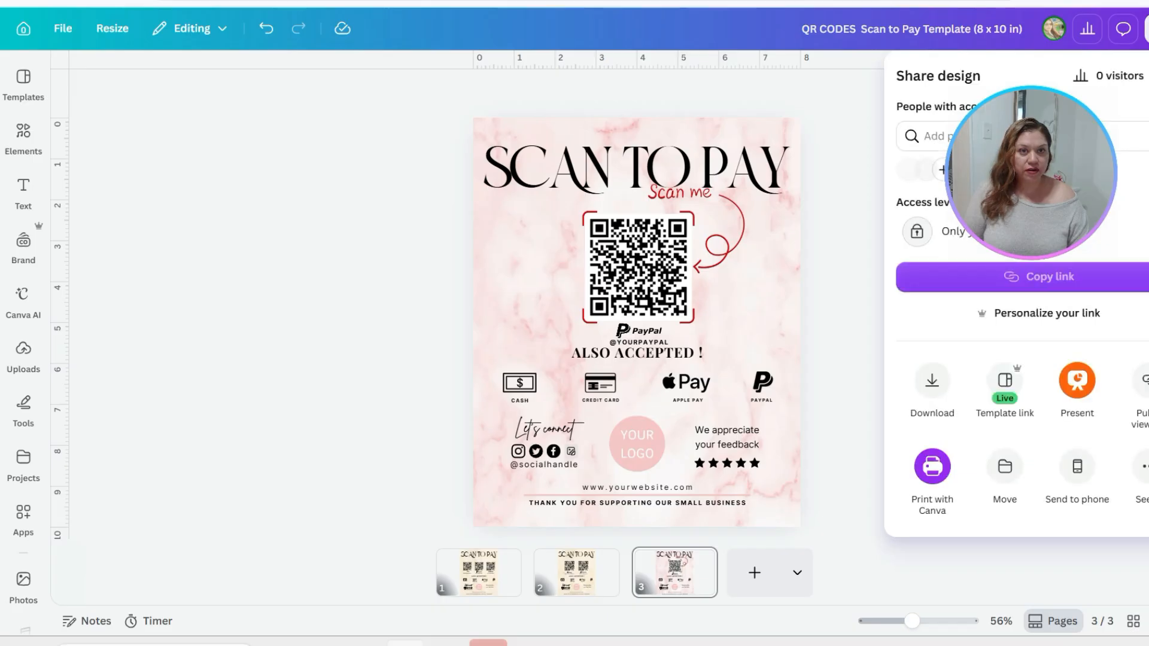
click(932, 395)
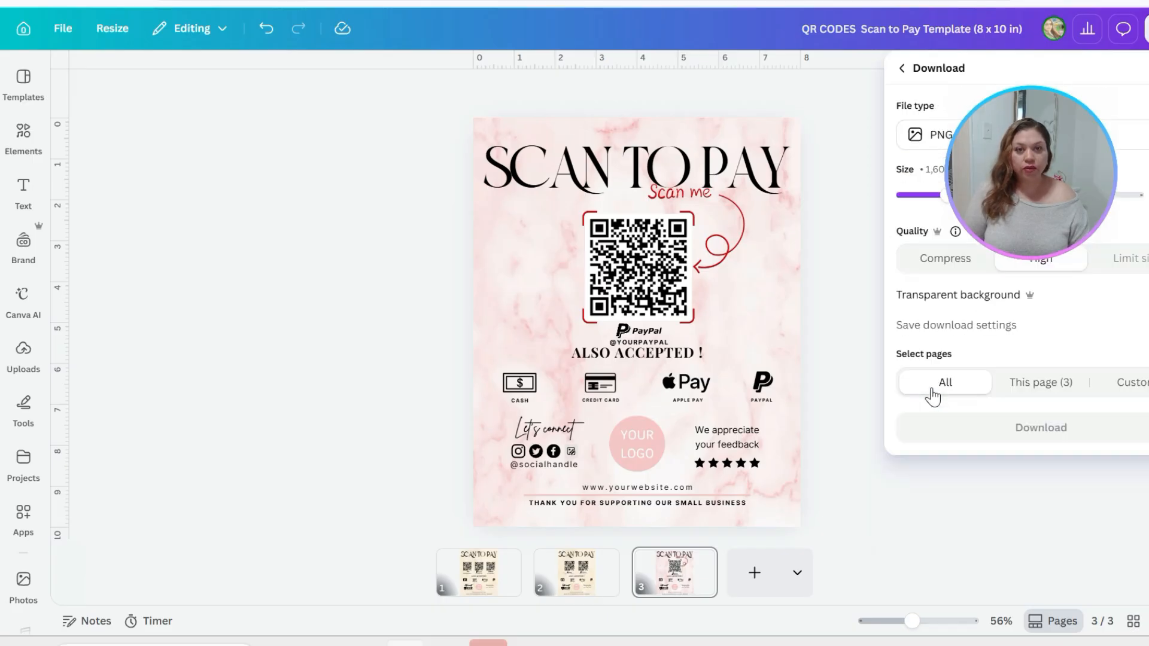
click(916, 140)
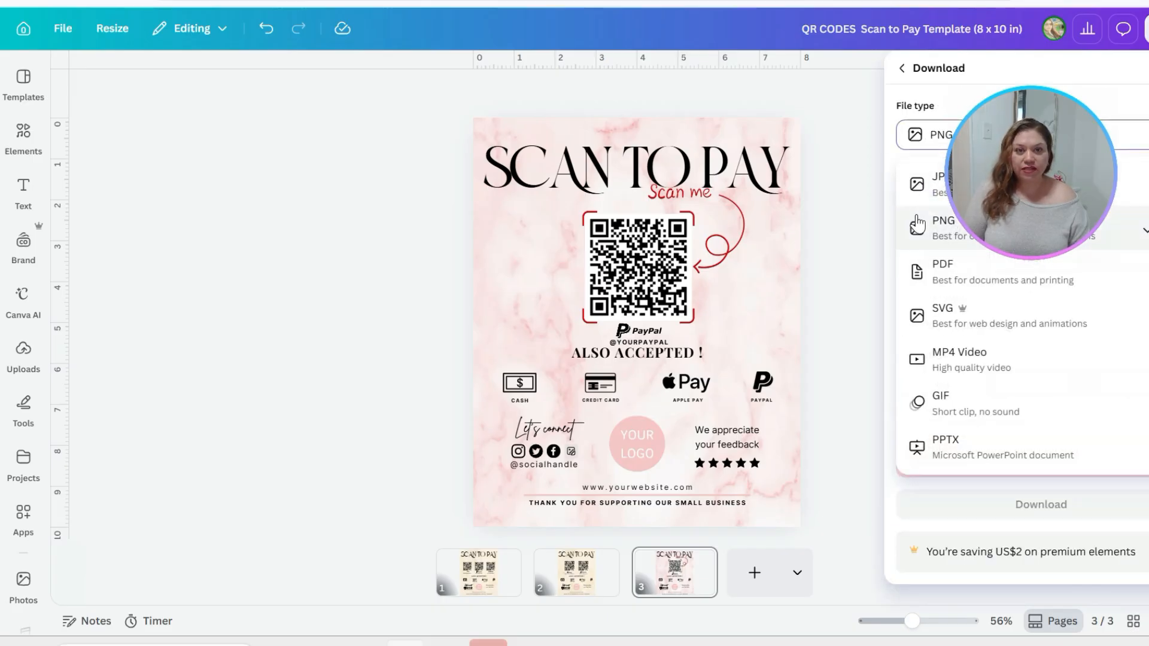
click(817, 300)
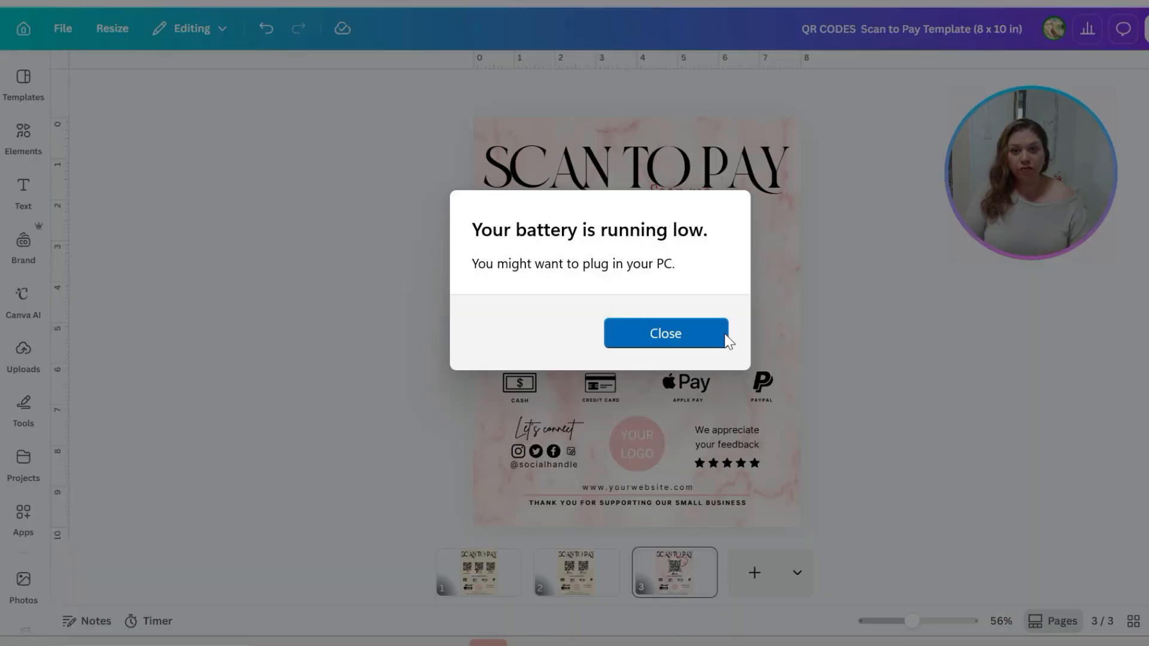
click(724, 335)
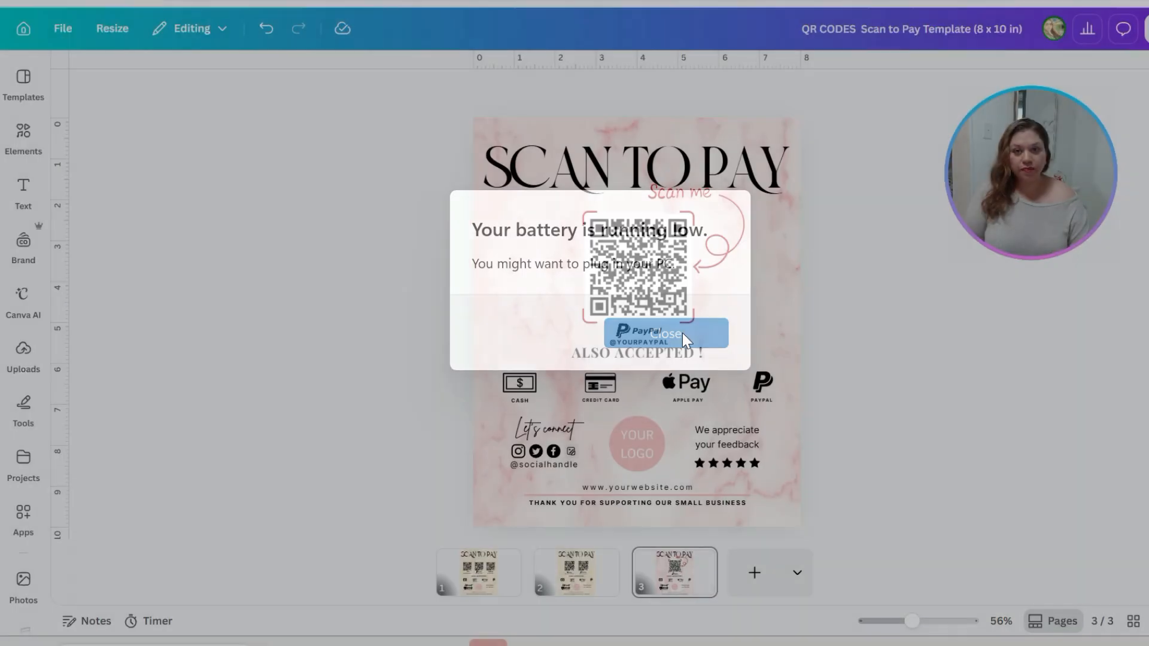